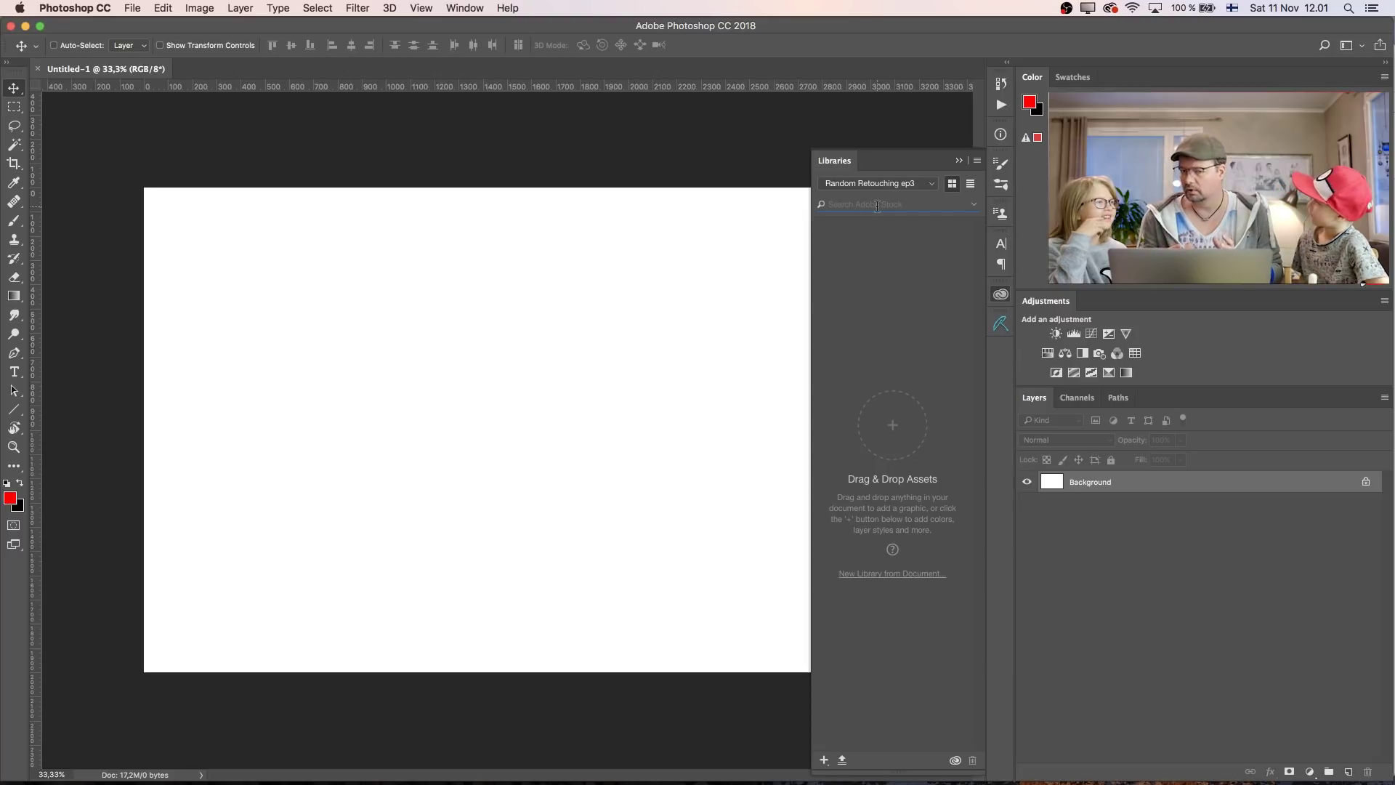
Search Adobe Stock for "milk factory" and browse the photo results
{"action": "type", "text": "milk factoruy"}
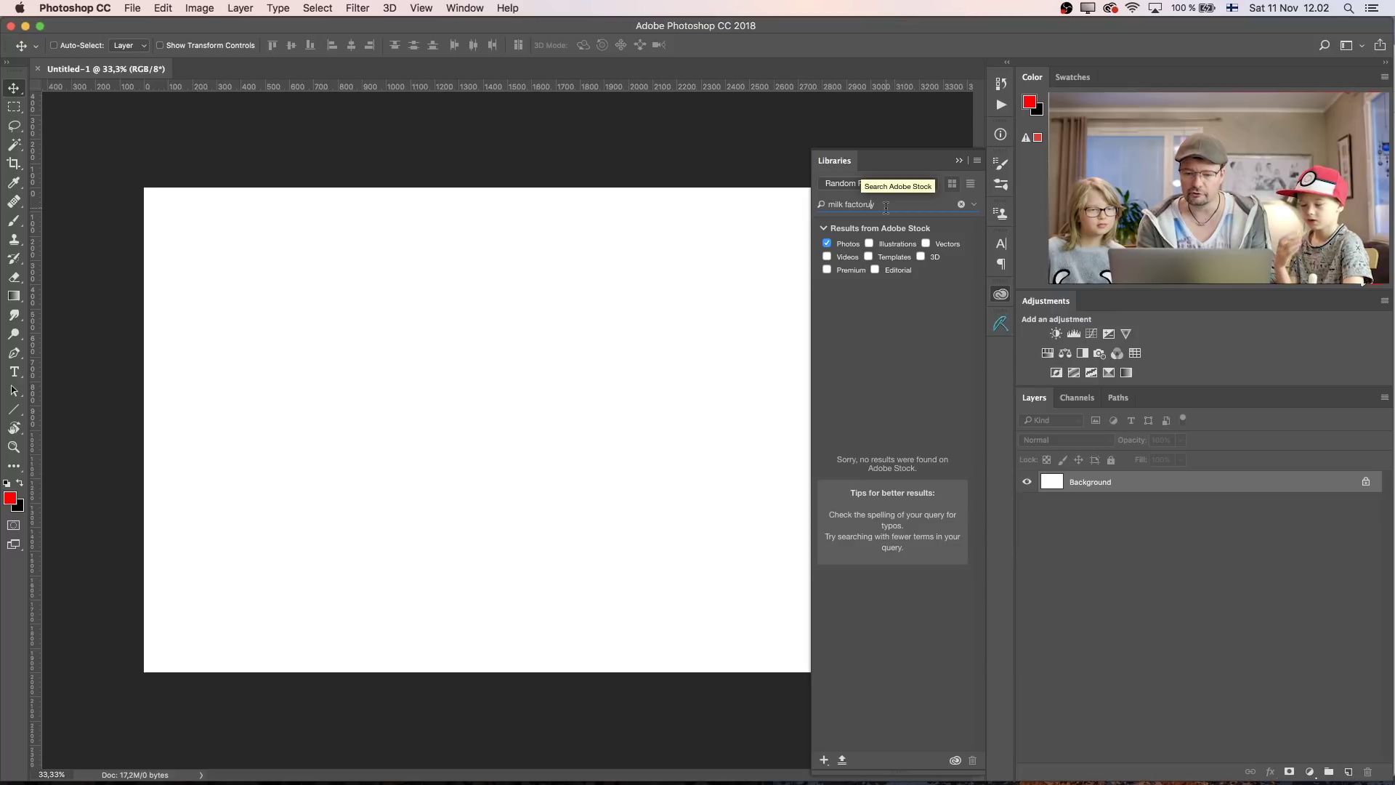
{"action": "key", "text": "BackSpace"}
{"action": "key", "text": "Return"}
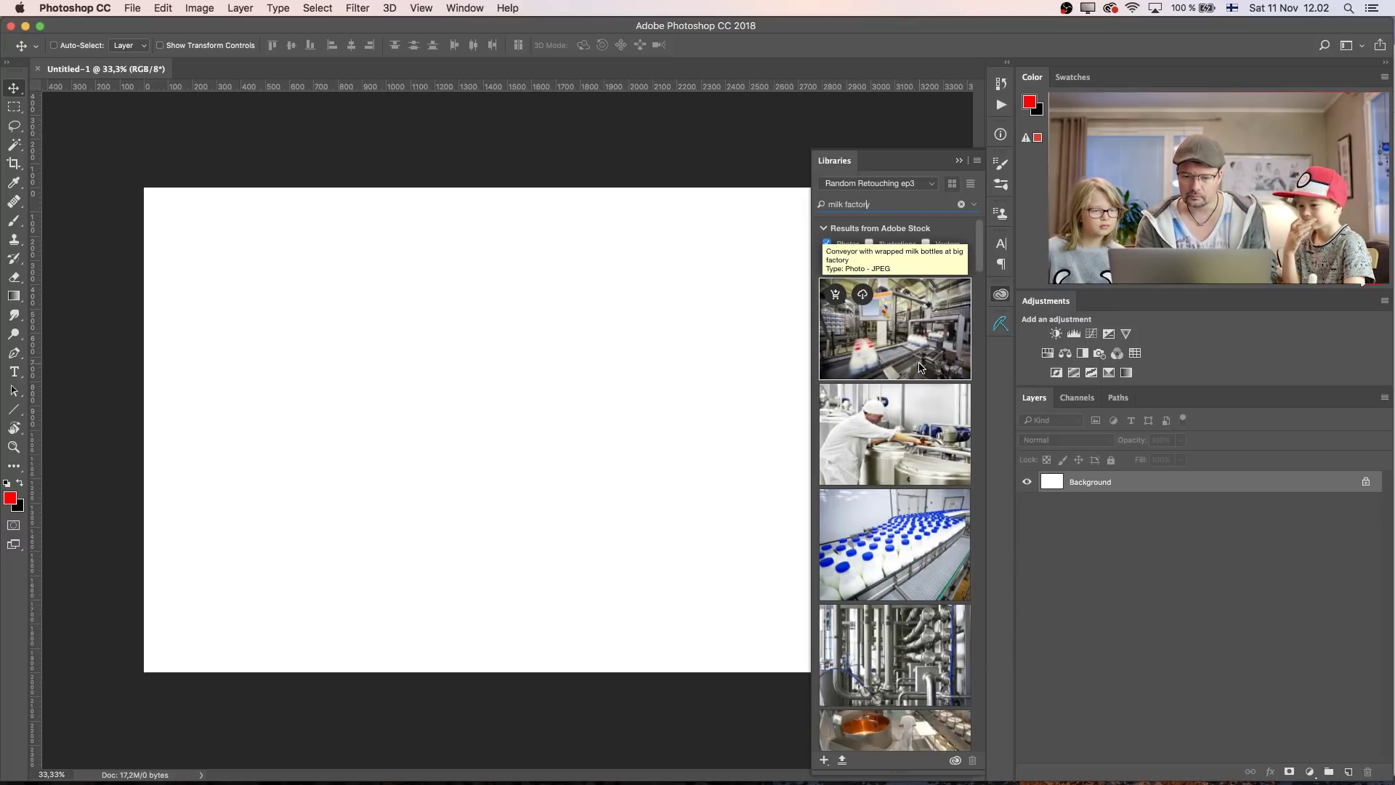
{"action": "scroll", "coordinate": [899, 447], "scroll_direction": "down", "scroll_amount": 10}
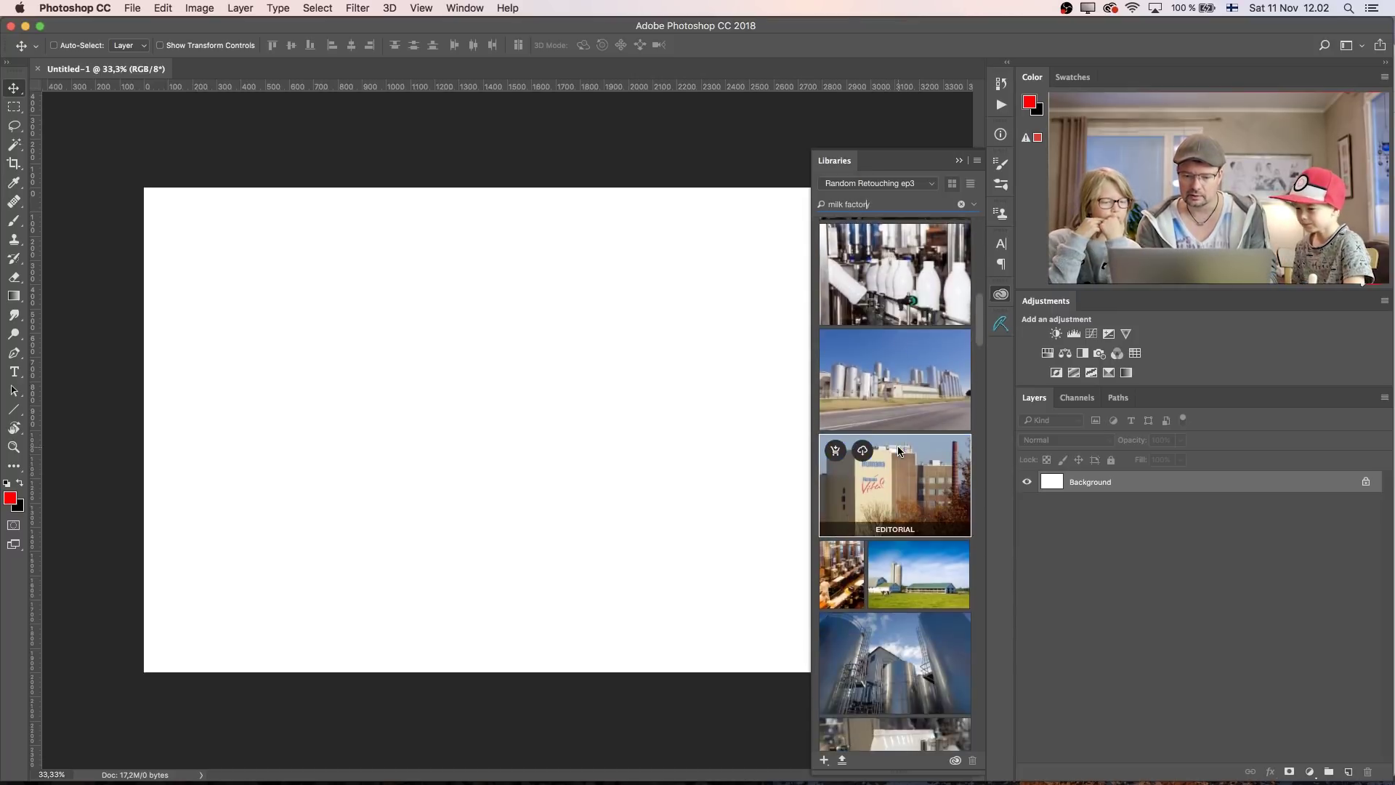
{"action": "scroll", "coordinate": [898, 451], "scroll_direction": "down", "scroll_amount": 10}
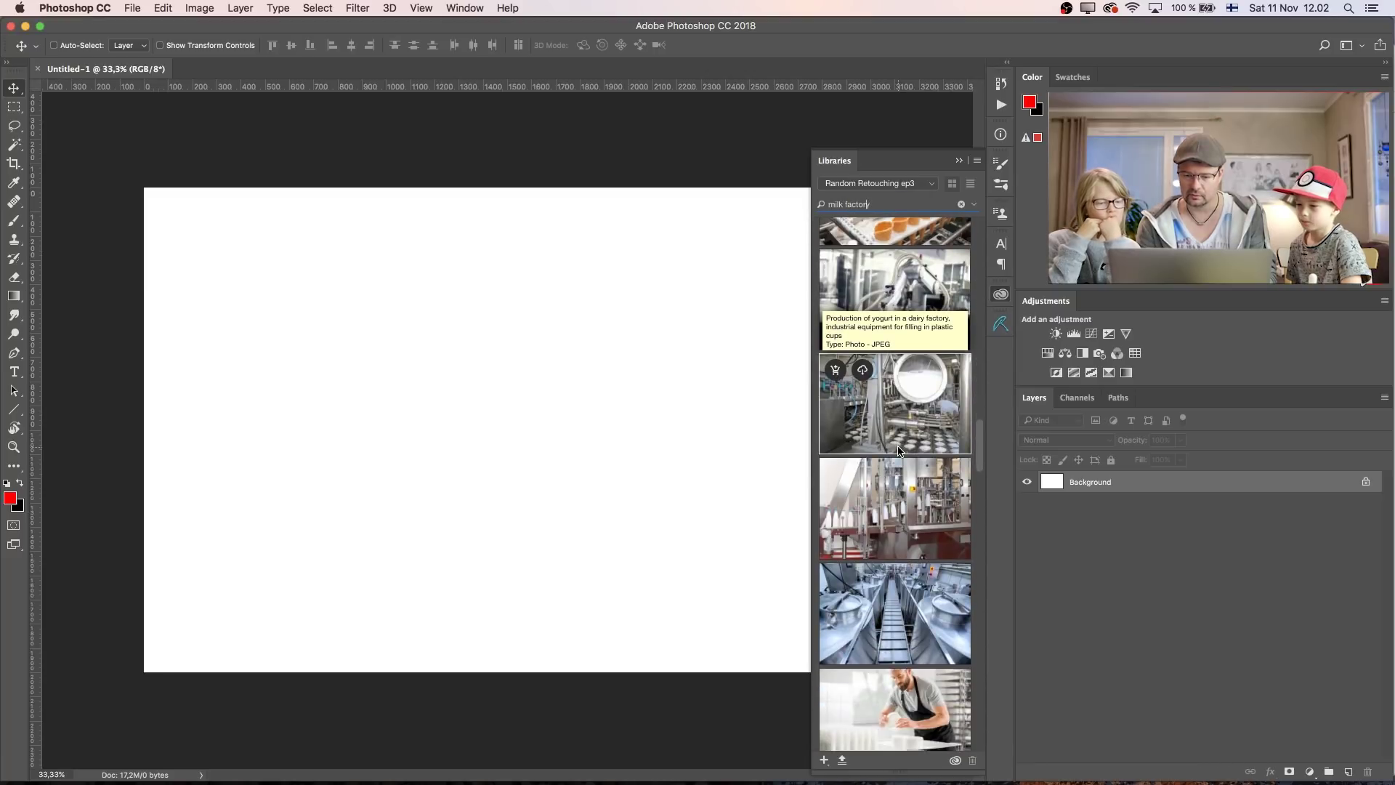
{"action": "scroll", "coordinate": [898, 450], "scroll_direction": "down", "scroll_amount": 10}
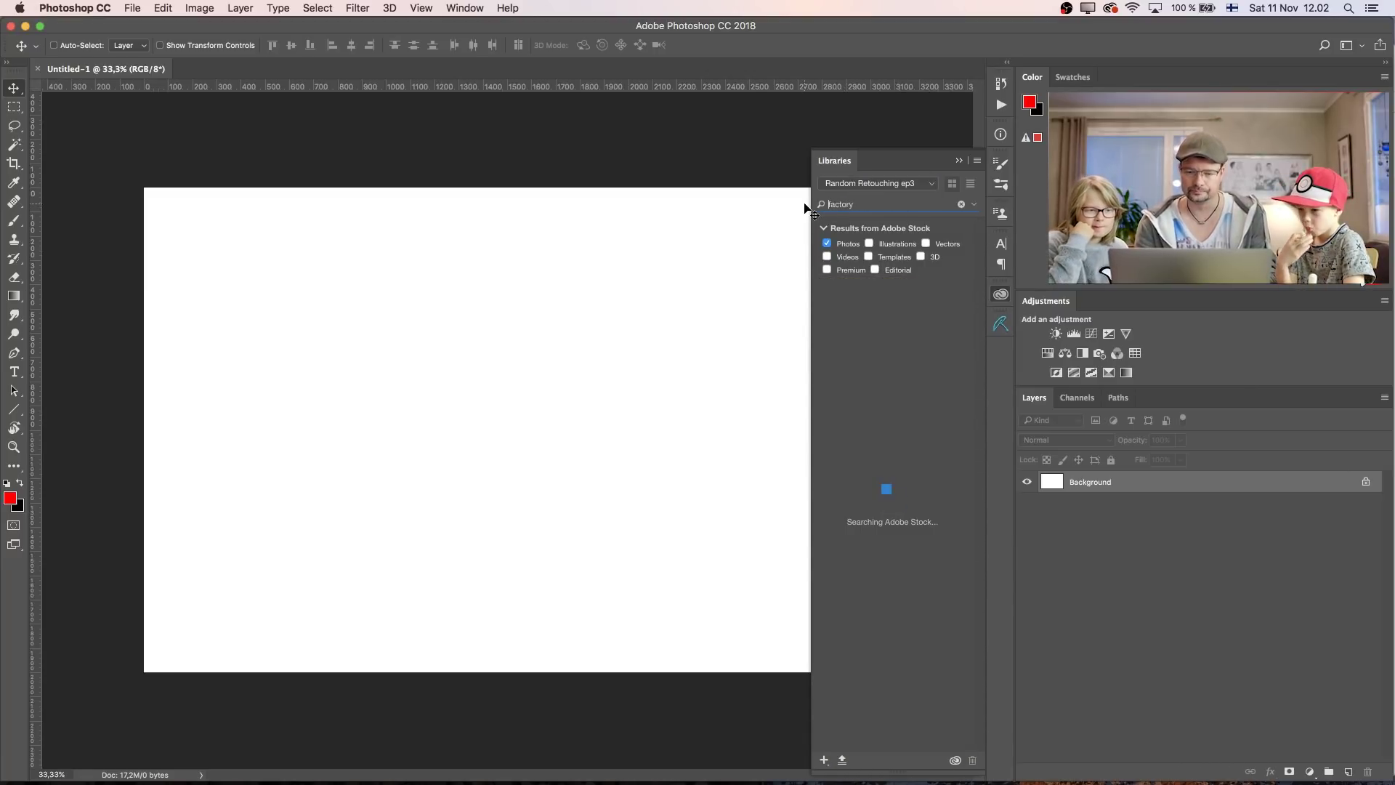
Browse the Adobe Stock results for "factory" and place the photo of the empty factory hall on the canvas
{"action": "scroll", "coordinate": [930, 457], "scroll_direction": "down", "scroll_amount": 10}
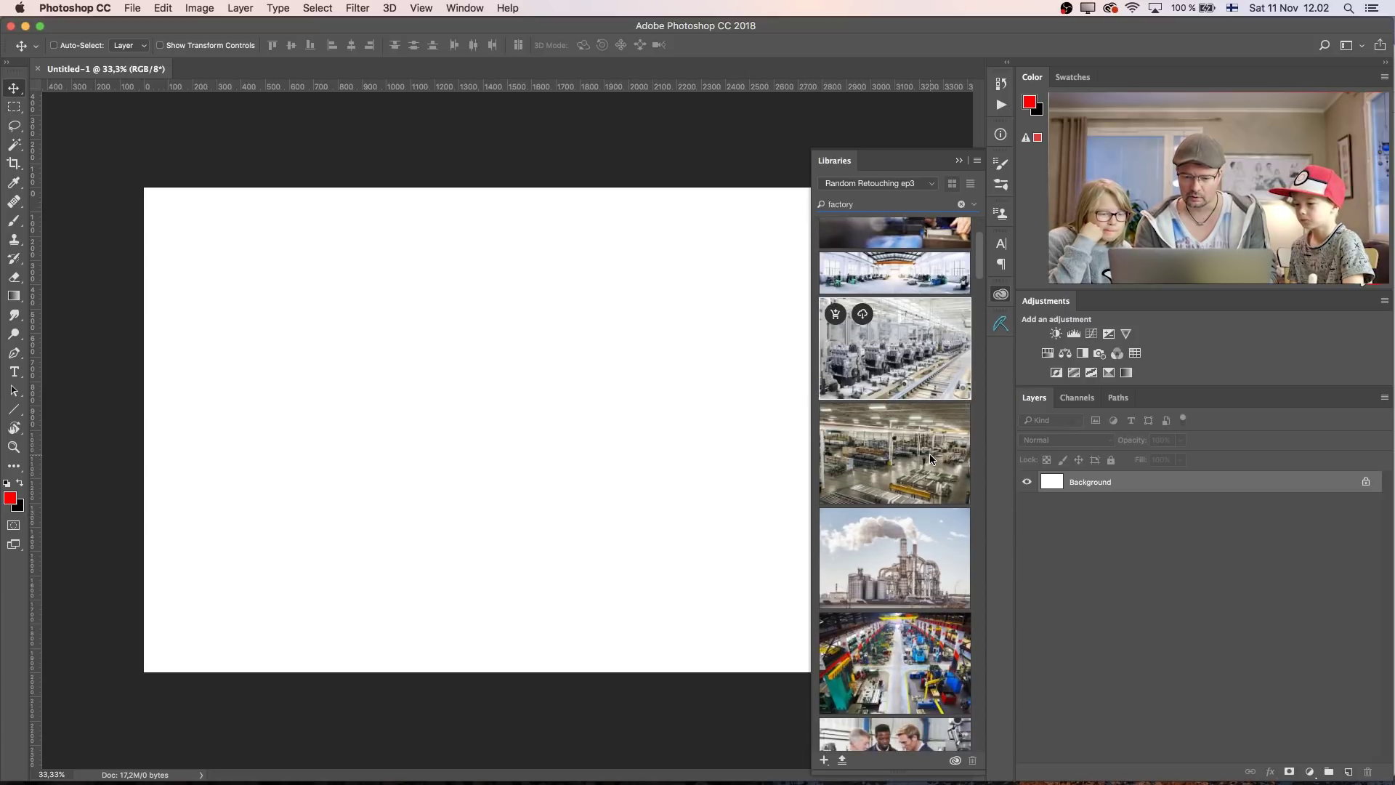
{"action": "scroll", "coordinate": [930, 458], "scroll_direction": "down", "scroll_amount": 10}
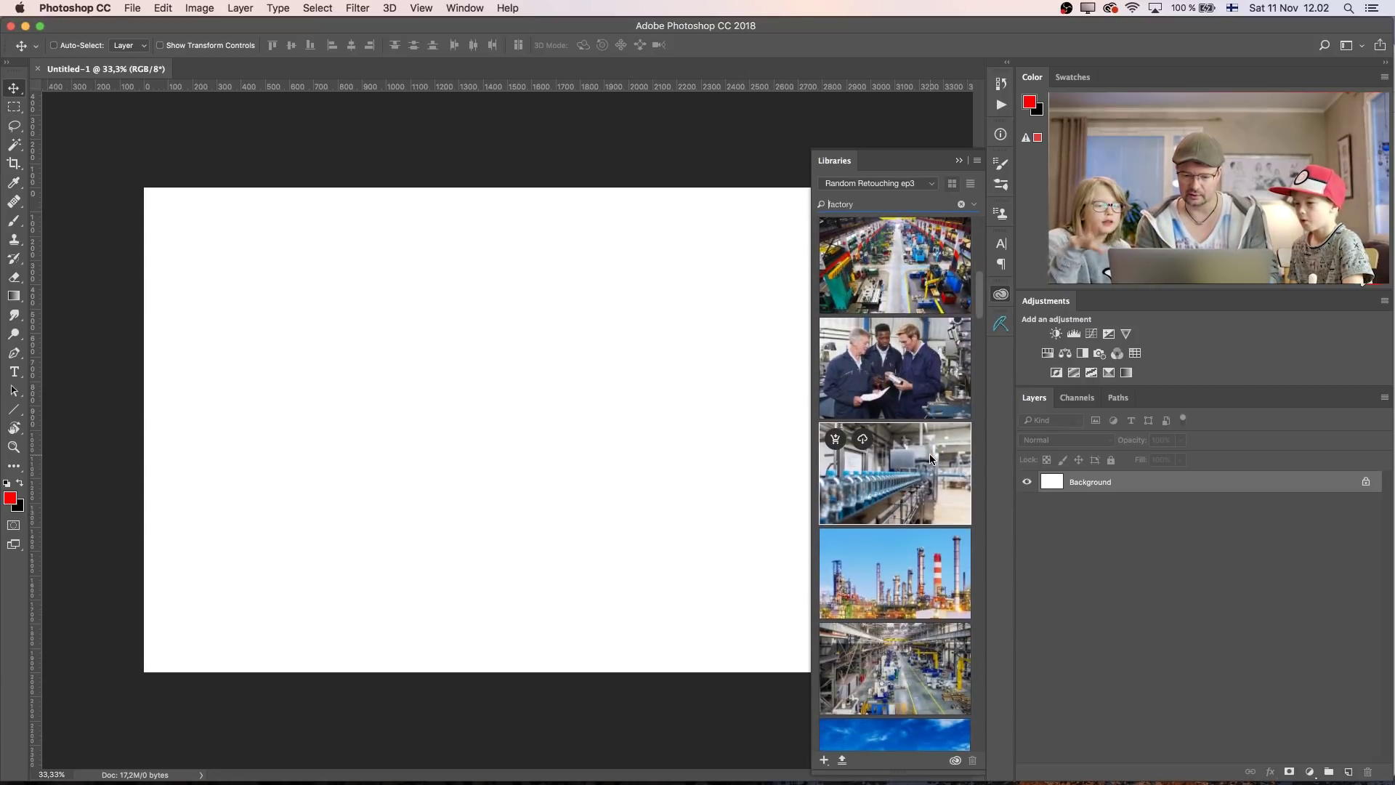
{"action": "scroll", "coordinate": [933, 458], "scroll_direction": "down", "scroll_amount": 10}
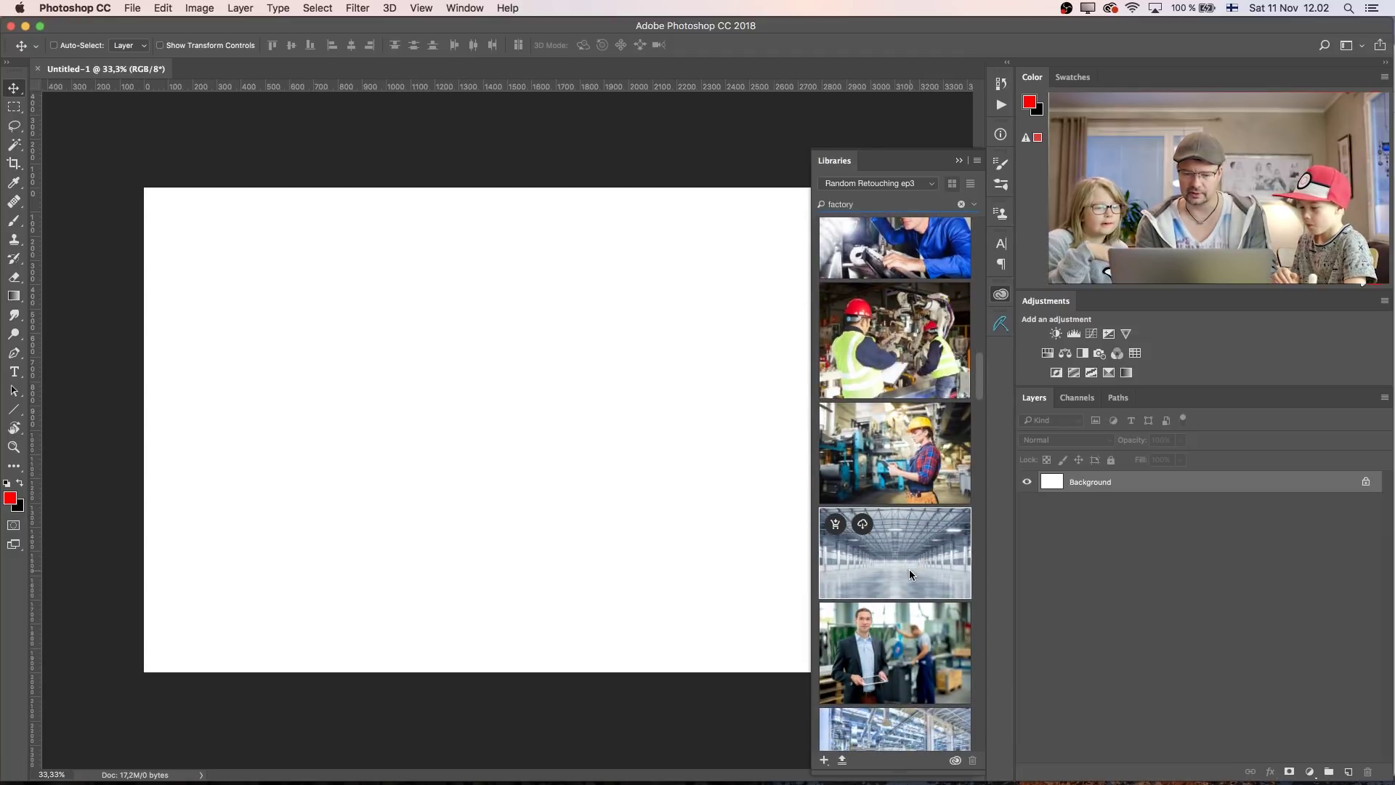
{"action": "left_click_drag", "start_coordinate": [909, 551], "coordinate": [673, 494]}
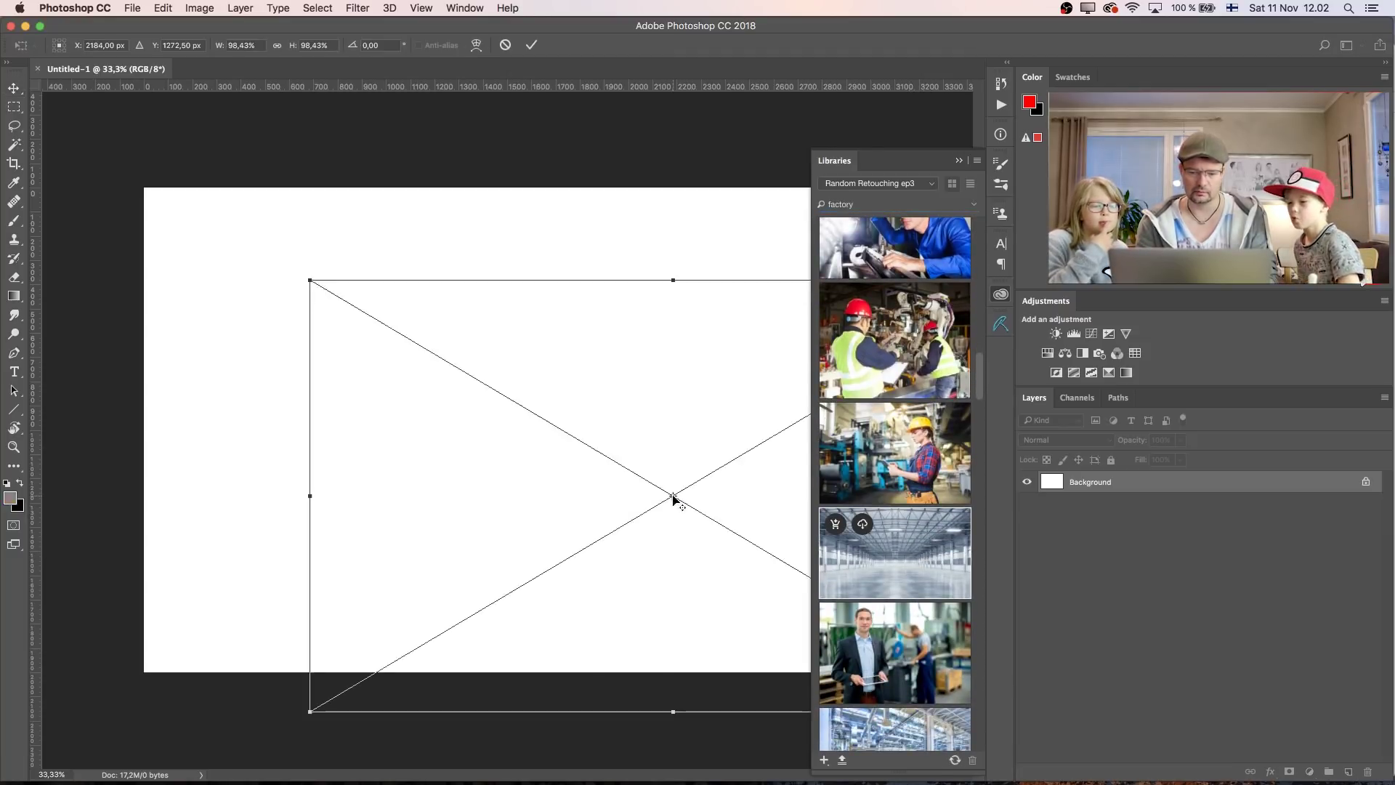
{"action": "key", "text": "Return"}
Move the factory hall image so it spans the canvas width with equal white margins above and below
{"action": "left_click_drag", "start_coordinate": [660, 457], "coordinate": [498, 351]}
{"action": "key", "text": "ctrl+t"}
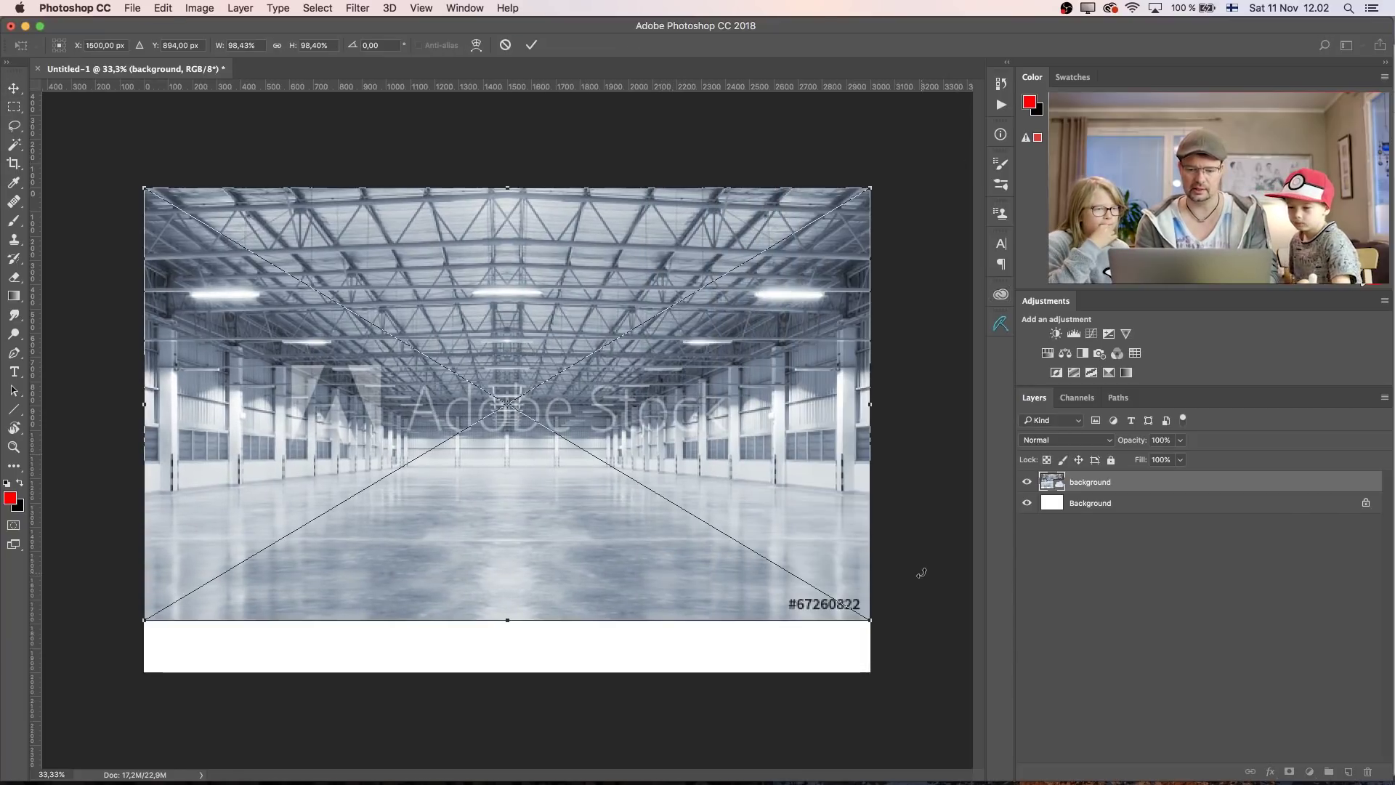
{"action": "left_click_drag", "start_coordinate": [686, 493], "coordinate": [683, 515]}
{"action": "key", "text": "Return"}
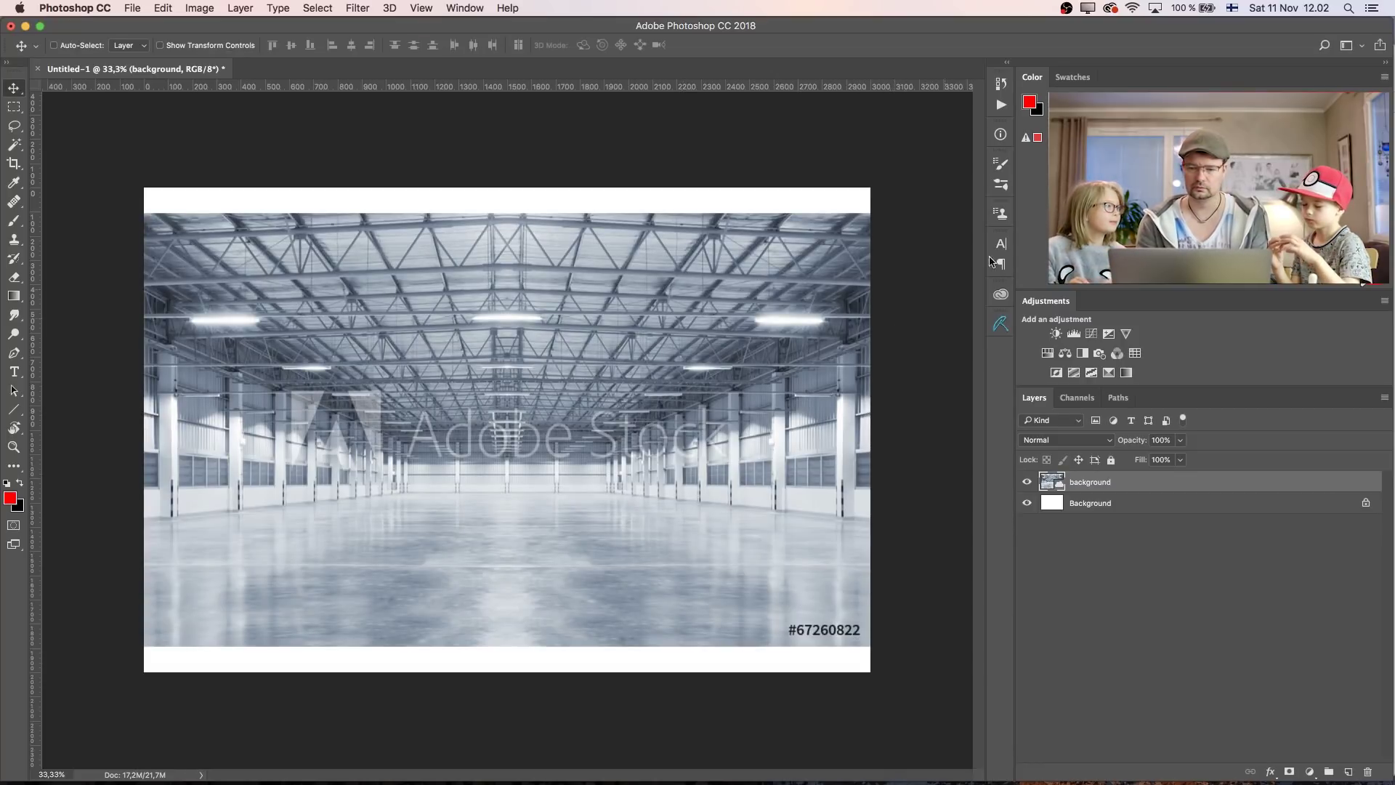
Search Adobe Stock for "milk bottle" and change the search to "milk carton"
{"action": "left_click", "coordinate": [1000, 293]}
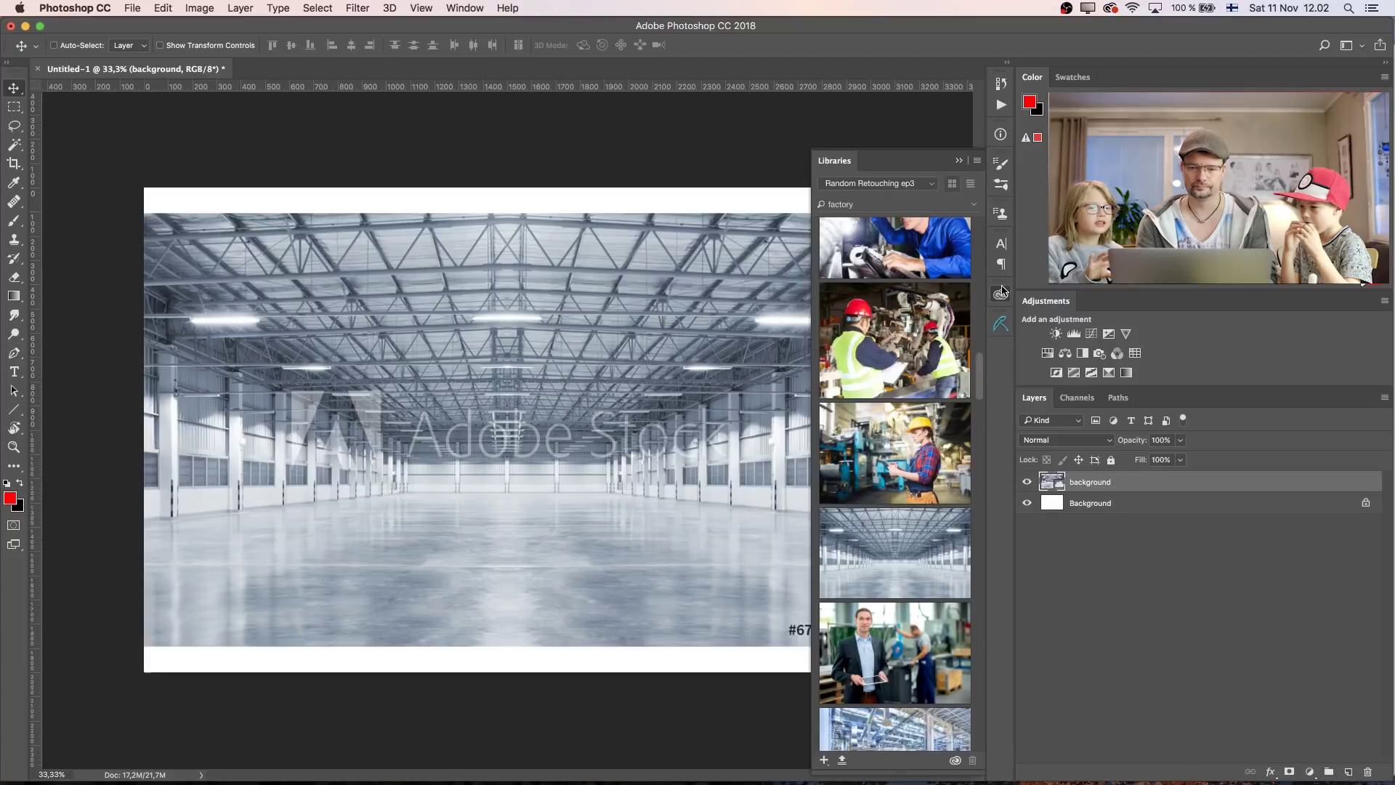
{"action": "type", "text": "milk bottle"}
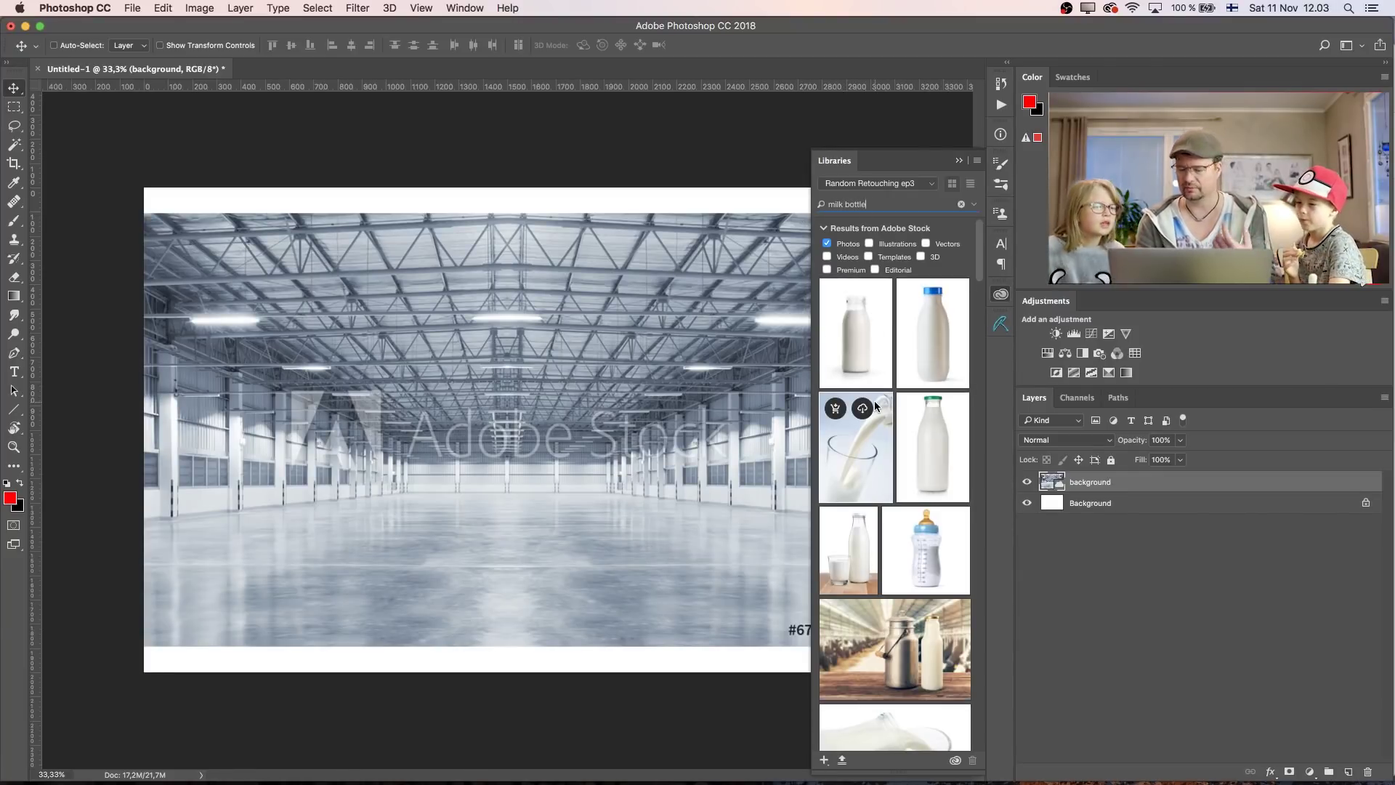
{"action": "key", "text": "BackSpace"}
{"action": "key", "text": "BackSpace"}
{"action": "key", "text": "BackSpace"}
{"action": "key", "text": "BackSpace"}
{"action": "key", "text": "BackSpace"}
{"action": "key", "text": "BackSpace"}
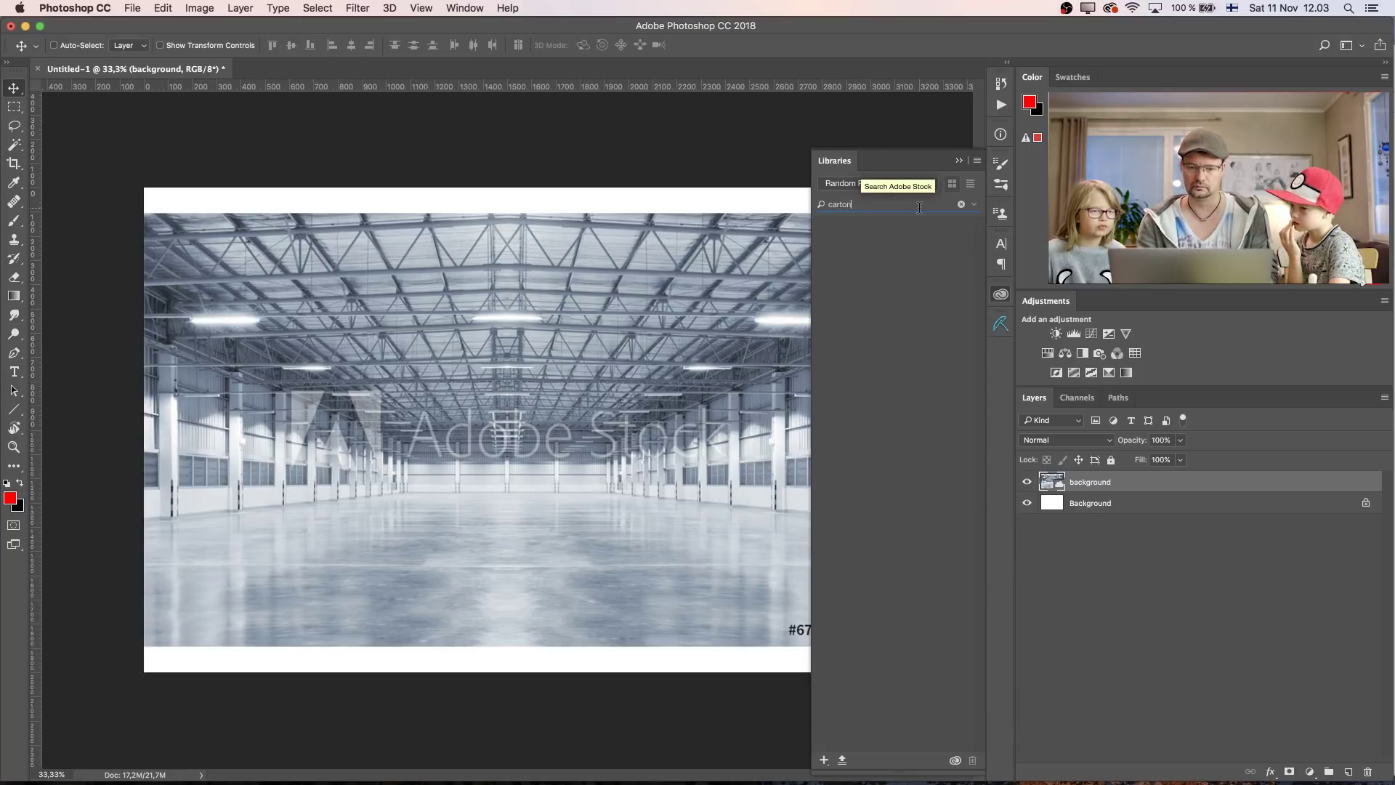
{"action": "type", "text": "carton"}
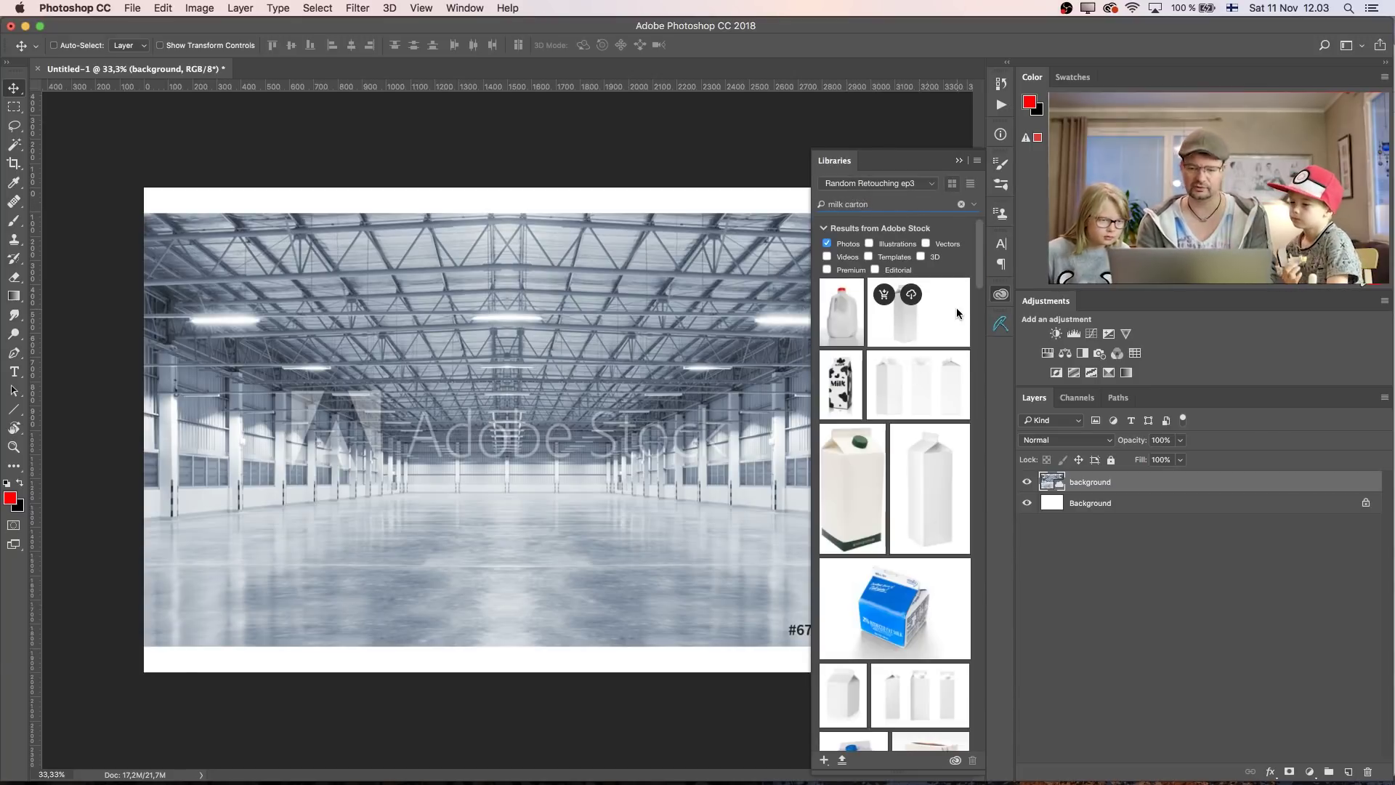
Browse the milk carton photos and place the white jug with the red cap on the canvas
{"action": "scroll", "coordinate": [943, 480], "scroll_direction": "down", "scroll_amount": 5}
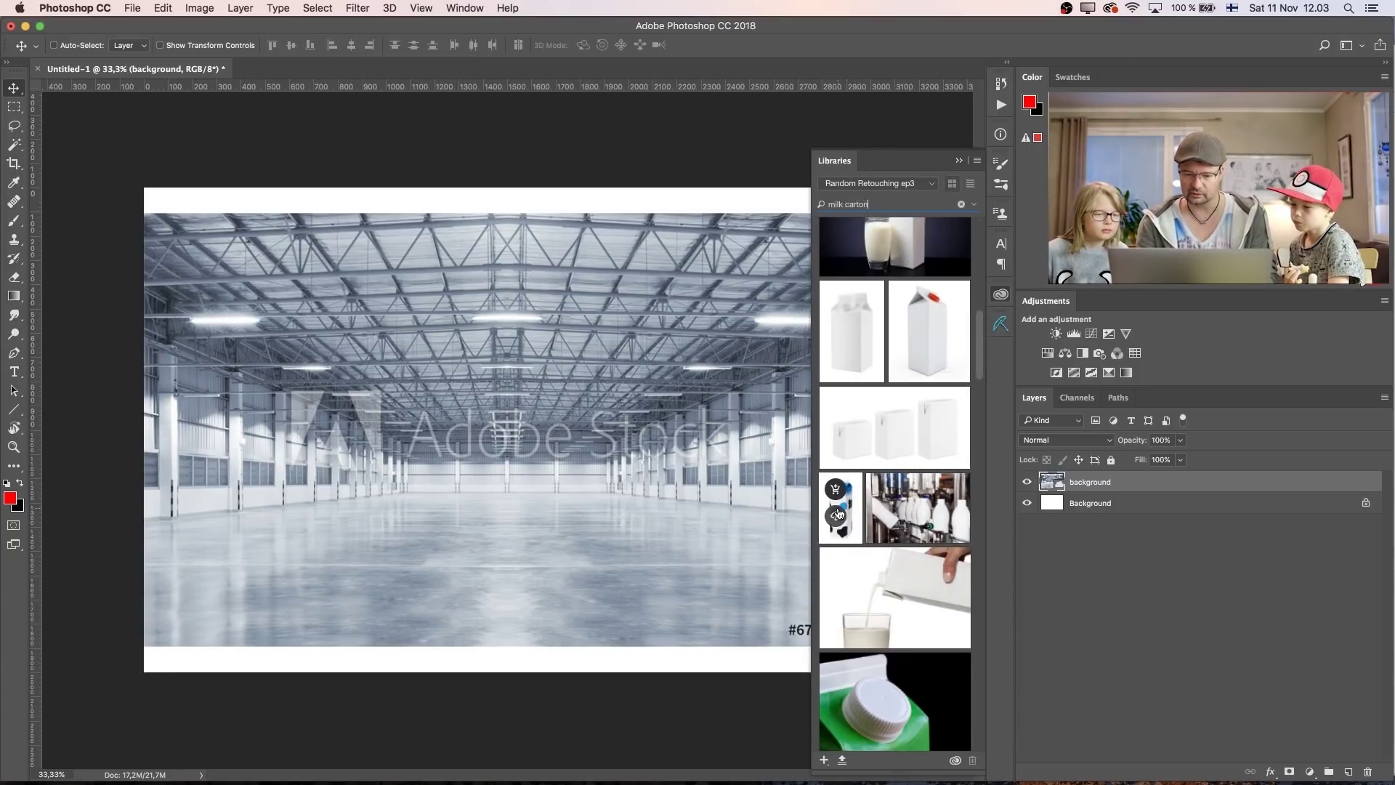
{"action": "scroll", "coordinate": [926, 509], "scroll_direction": "down", "scroll_amount": 10}
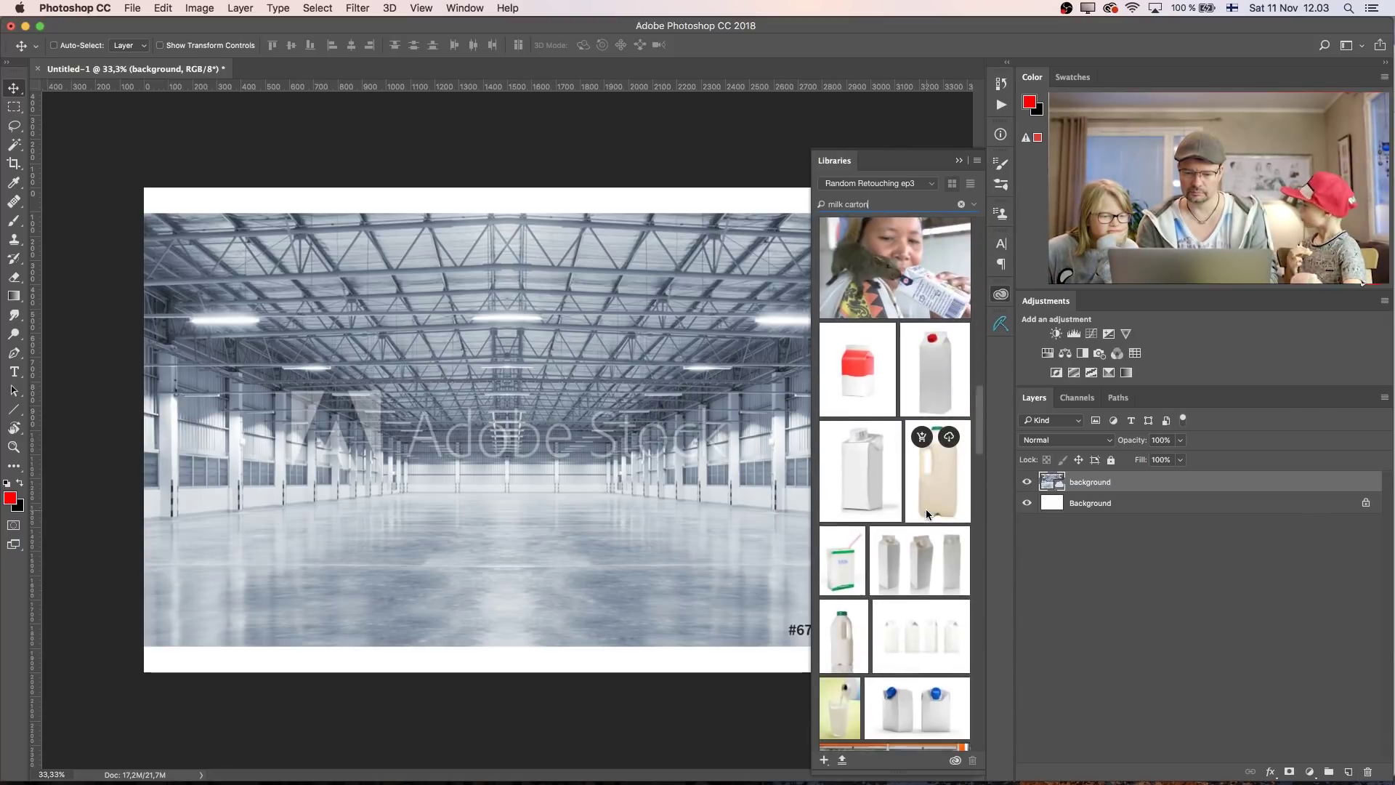
{"action": "scroll", "coordinate": [935, 438], "scroll_direction": "up", "scroll_amount": 15}
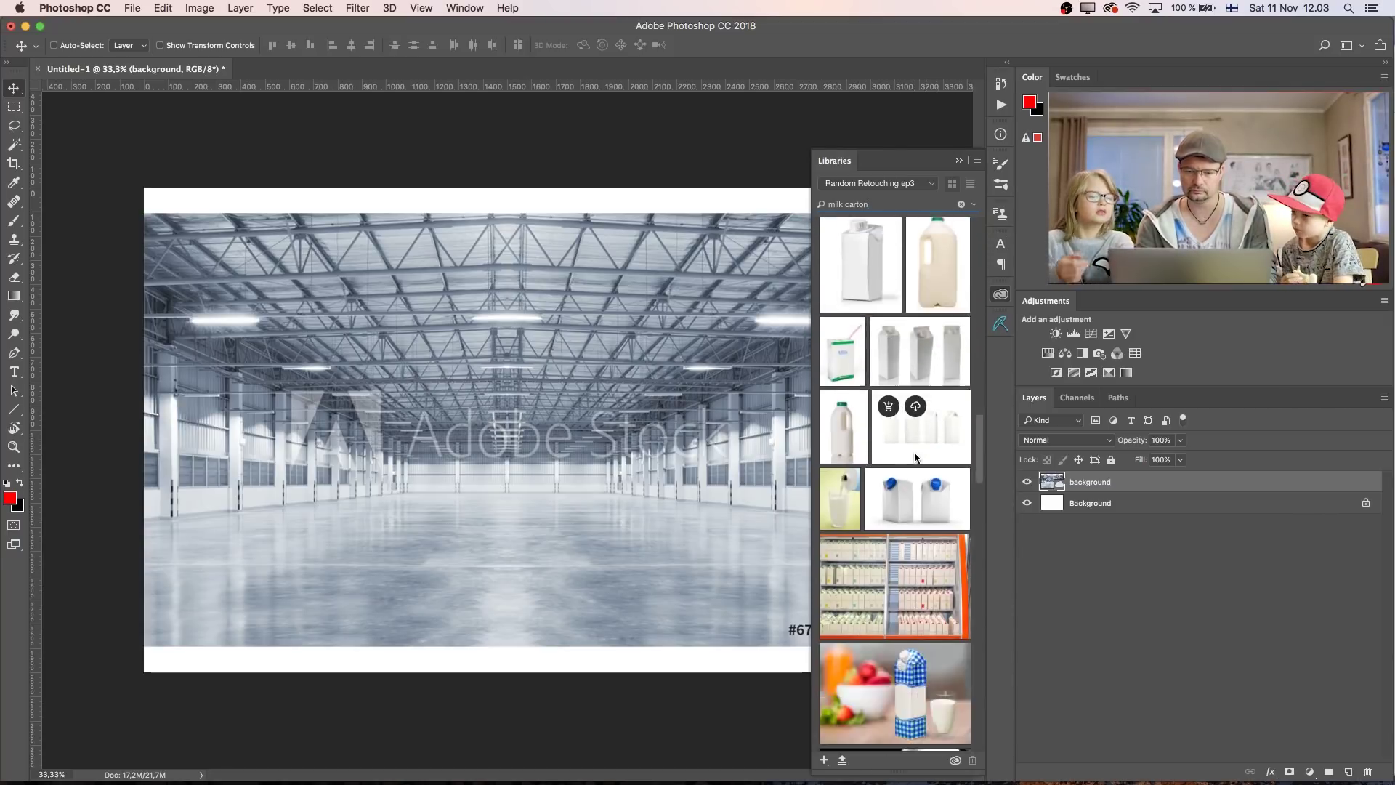
{"action": "mouse_move", "coordinate": [859, 314]}
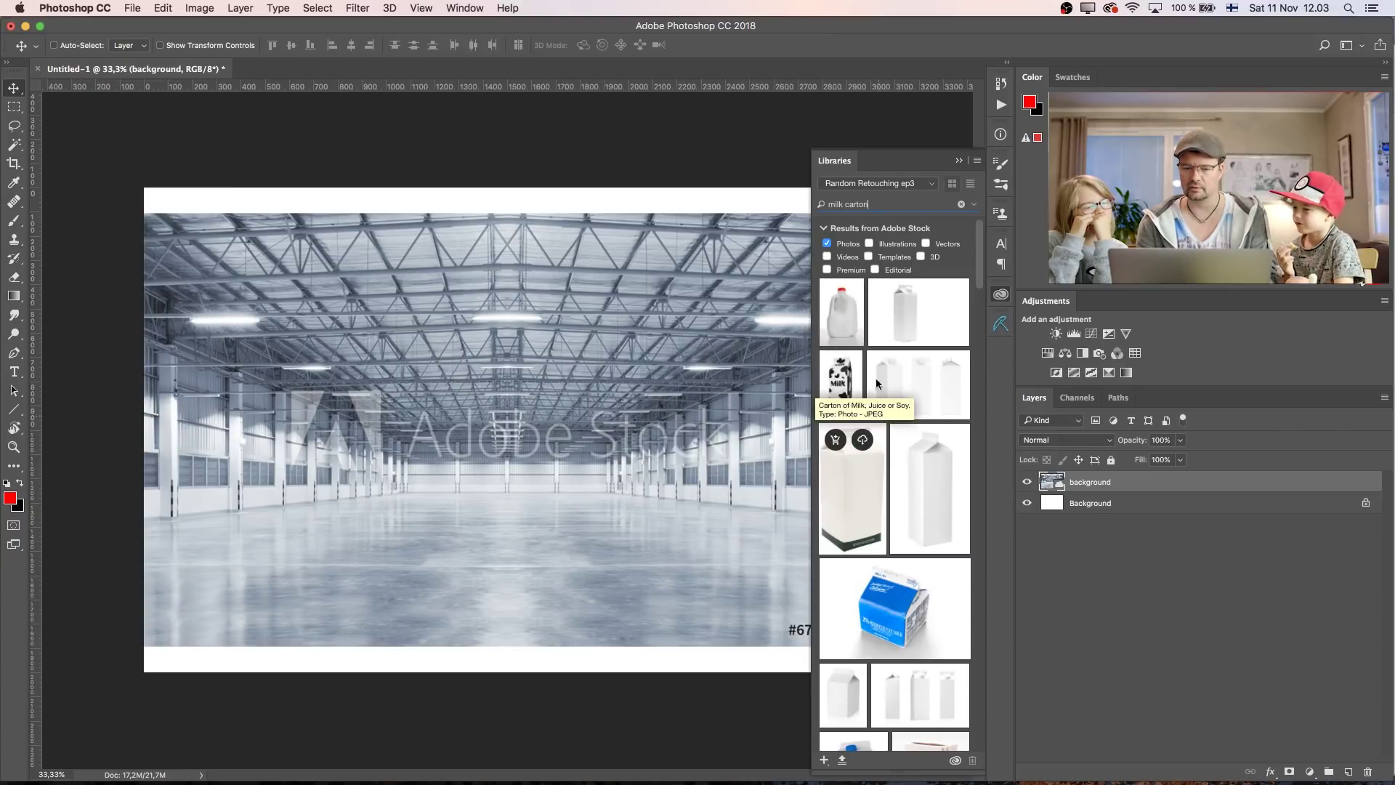
{"action": "left_click_drag", "start_coordinate": [855, 320], "coordinate": [610, 495]}
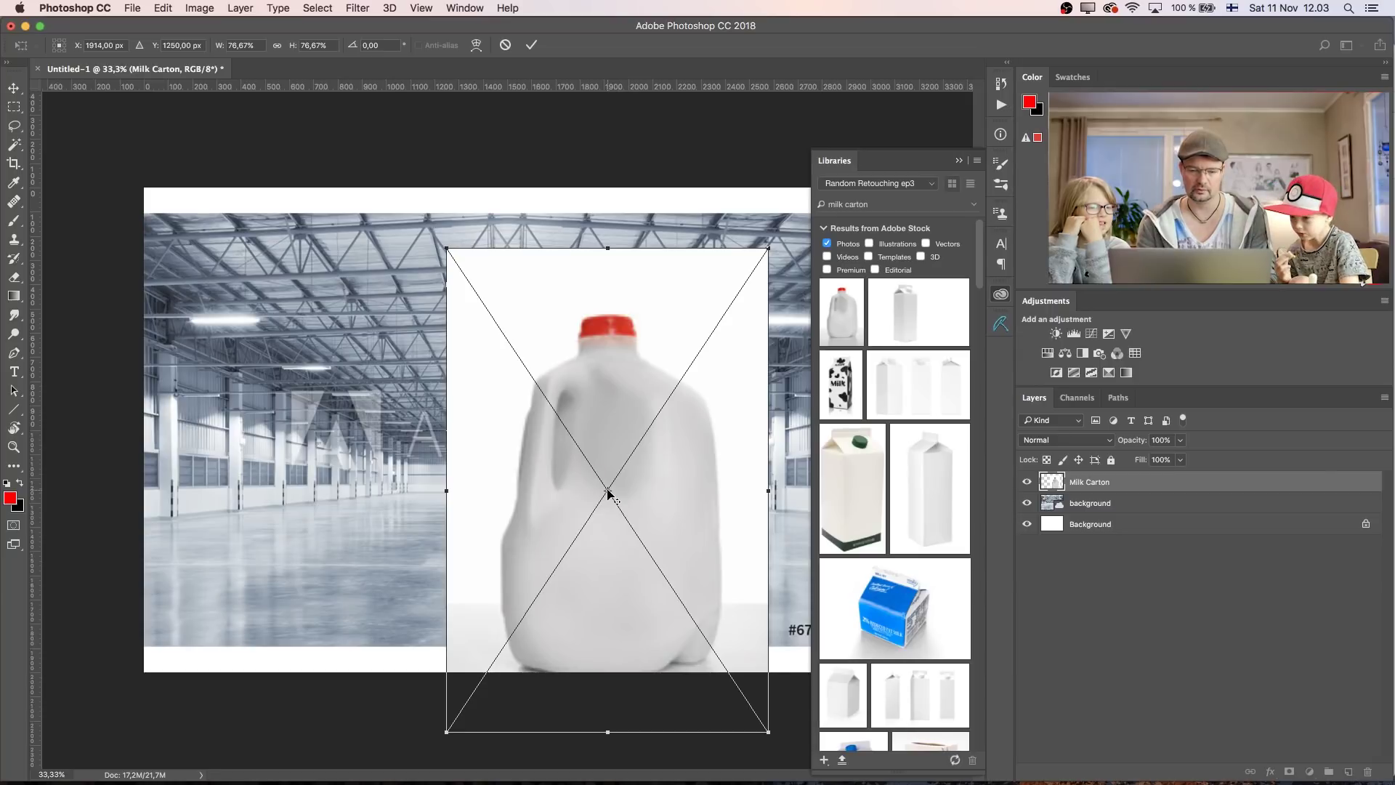
{"action": "key", "text": "Return"}
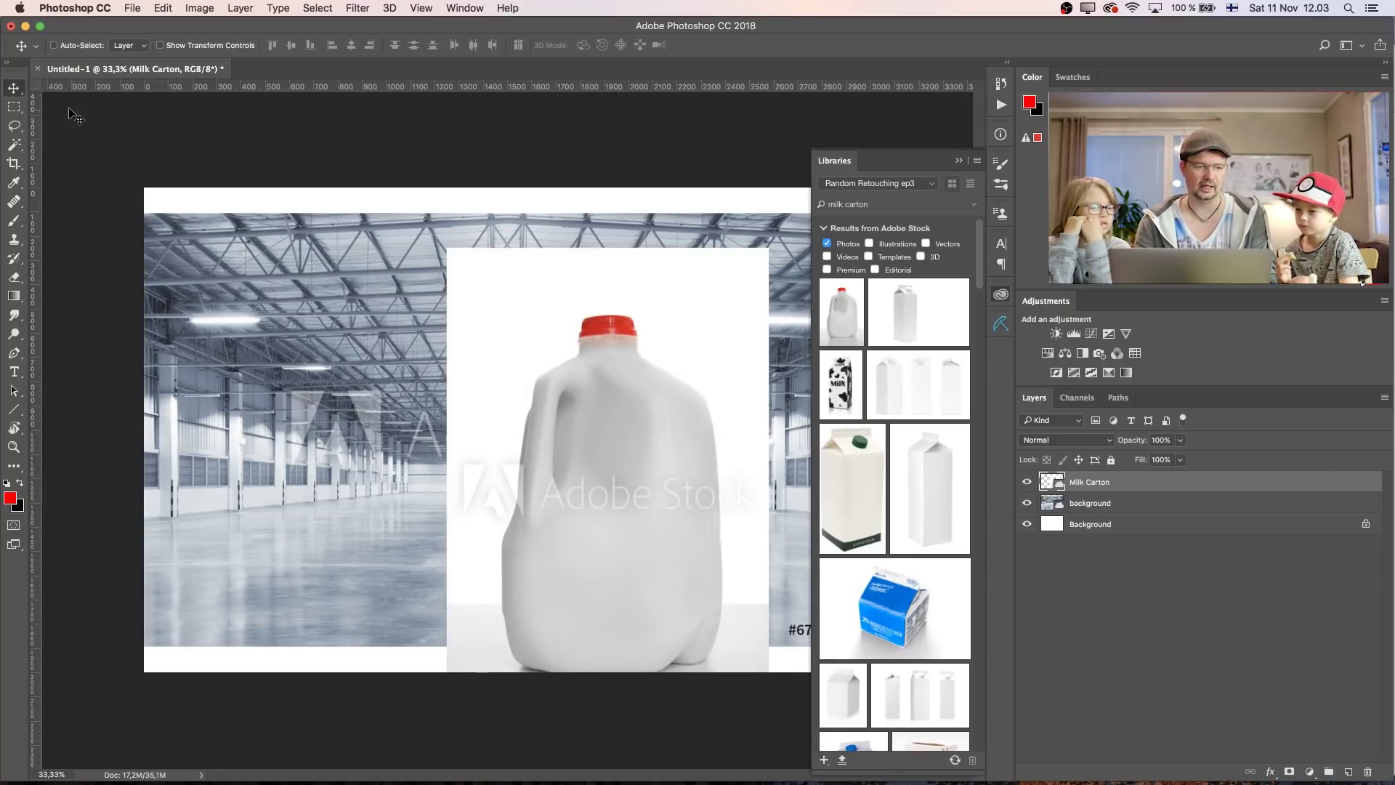
Scale the milk jug image down to about 65% and centre it horizontally over the factory hall
{"action": "left_click_drag", "start_coordinate": [701, 563], "coordinate": [612, 478]}
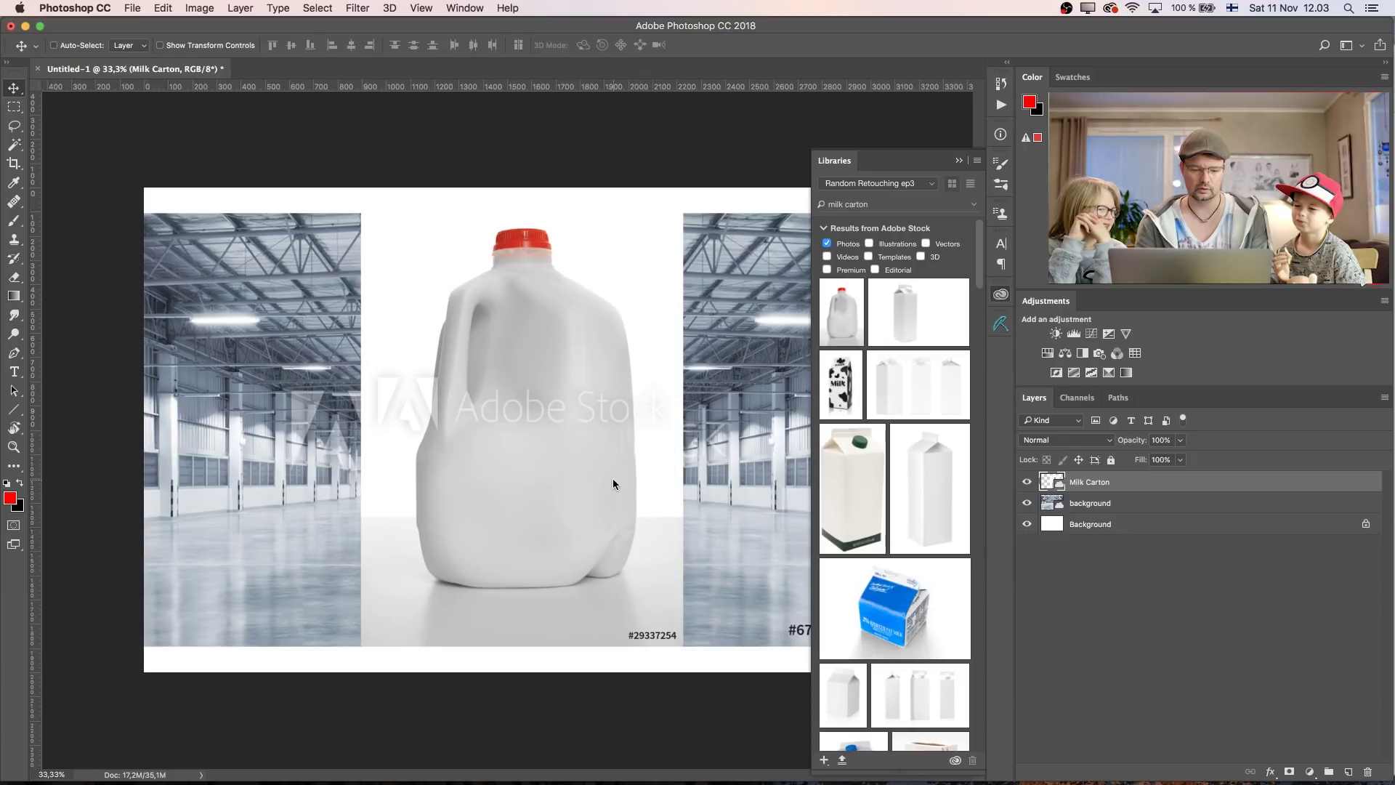
{"action": "key", "text": "super+t"}
{"action": "left_click_drag", "start_coordinate": [679, 163], "coordinate": [633, 234]}
{"action": "mouse_move", "coordinate": [542, 531]}
{"action": "left_mouse_down"}
{"action": "mouse_move", "coordinate": [561, 472]}
{"action": "mouse_move", "coordinate": [550, 508]}
{"action": "left_mouse_up"}
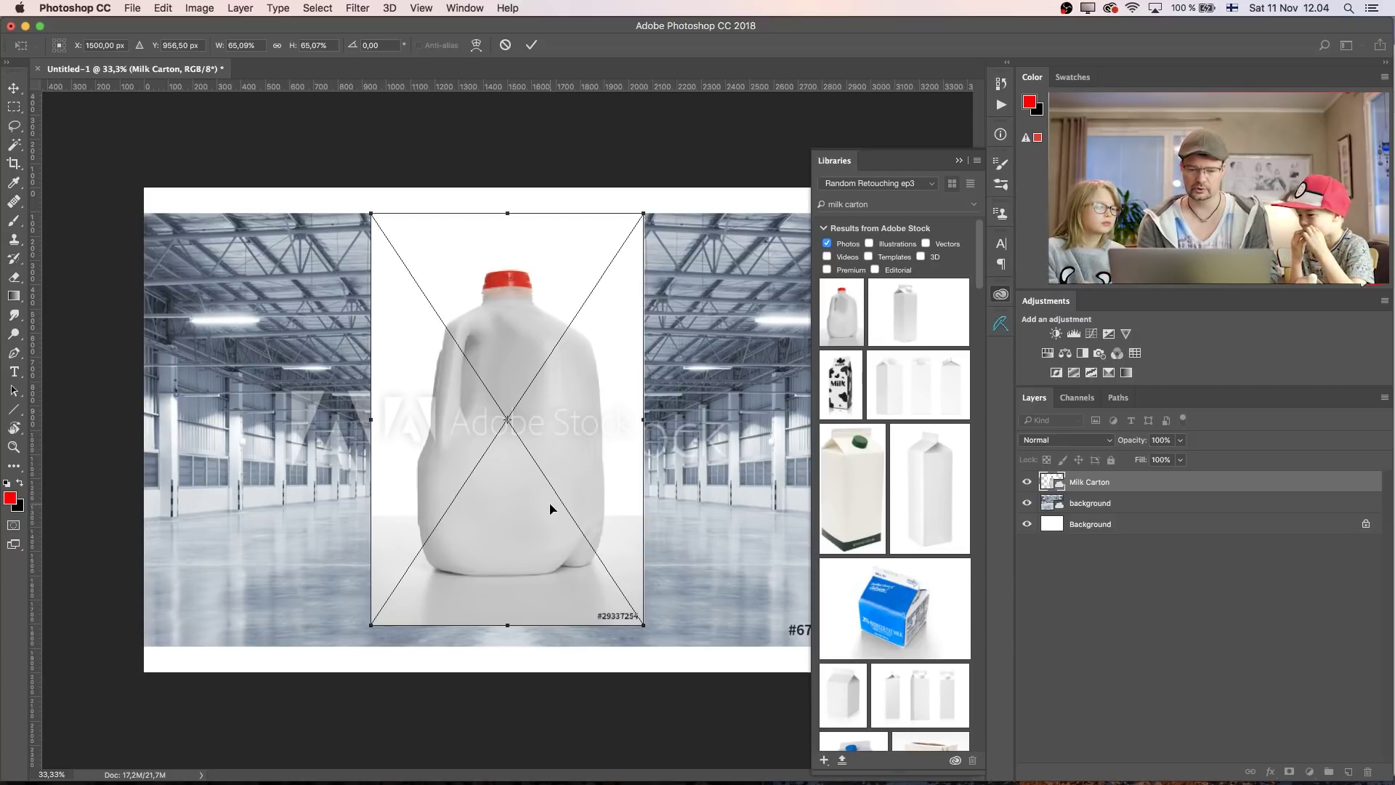
{"action": "key", "text": "Return"}
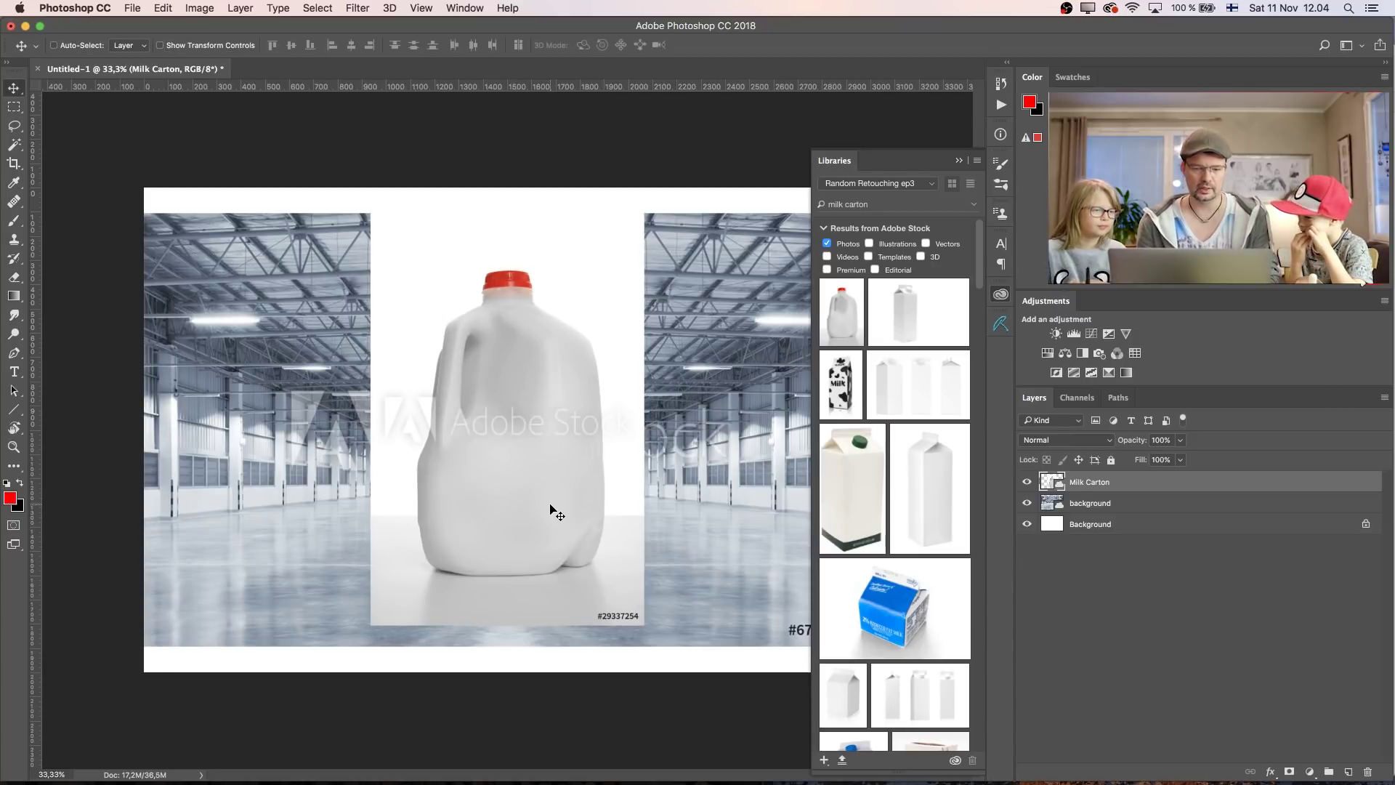
Select the whole milk jug, including its red cap, with the Quick Selection tool
{"action": "left_click", "coordinate": [5, 147]}
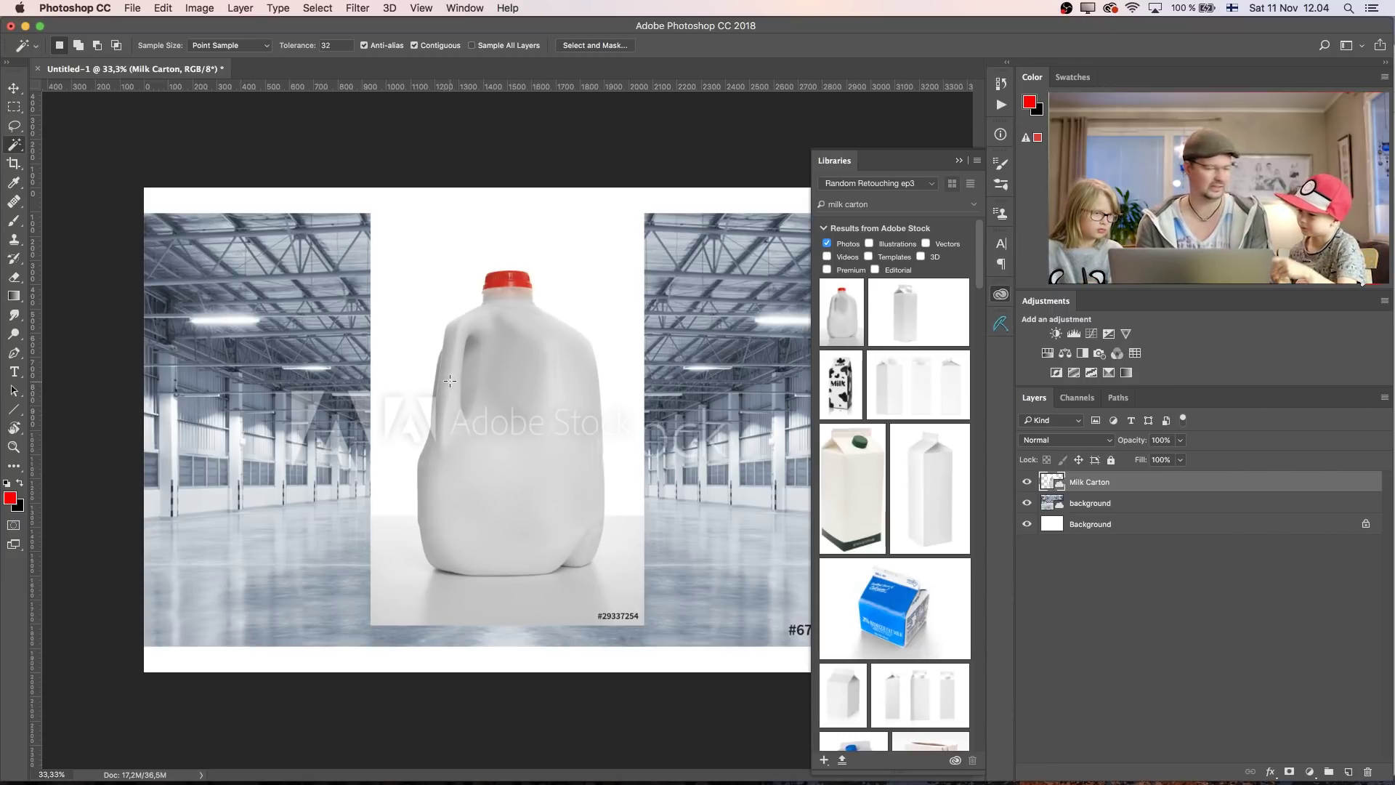
{"action": "right_click", "coordinate": [16, 149]}
{"action": "left_click", "coordinate": [73, 146]}
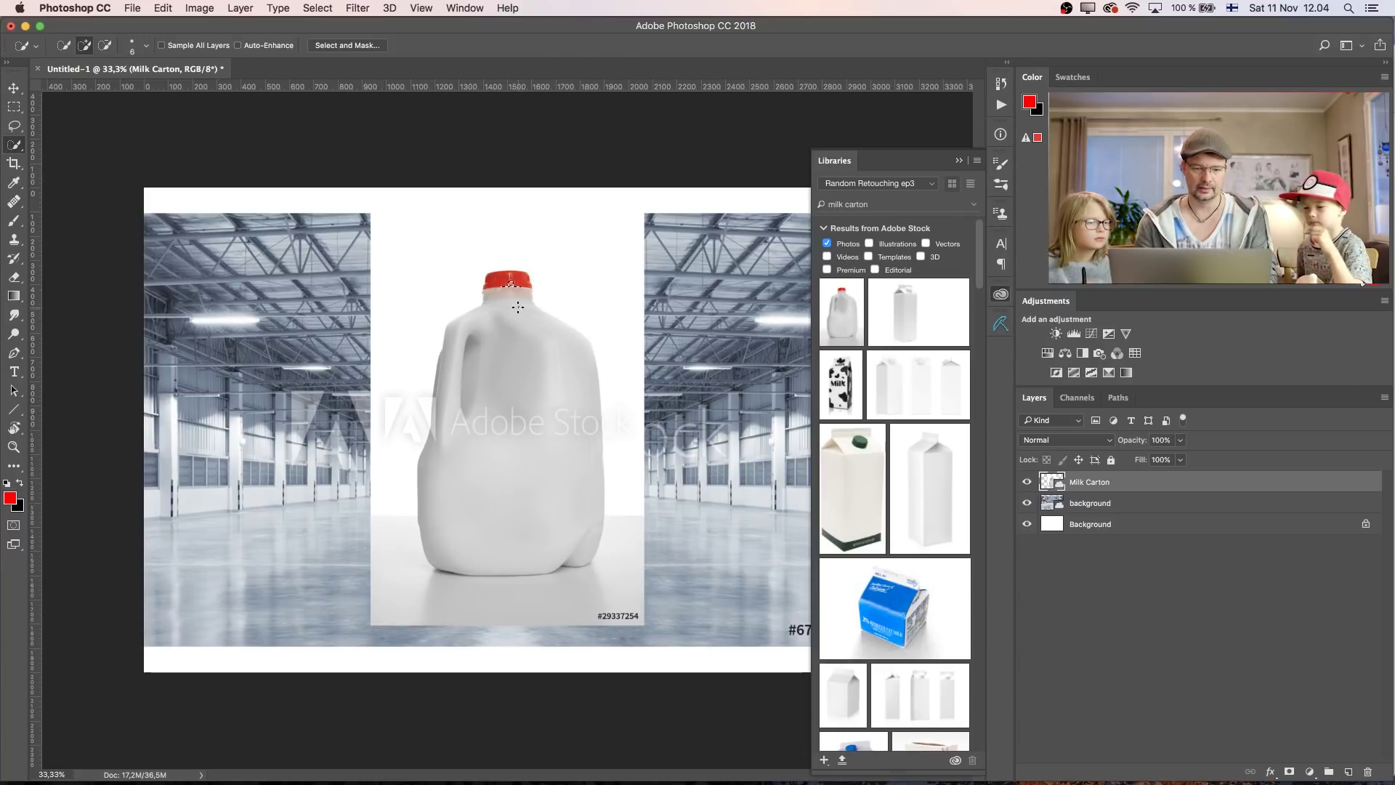
{"action": "key", "text": "super+d"}
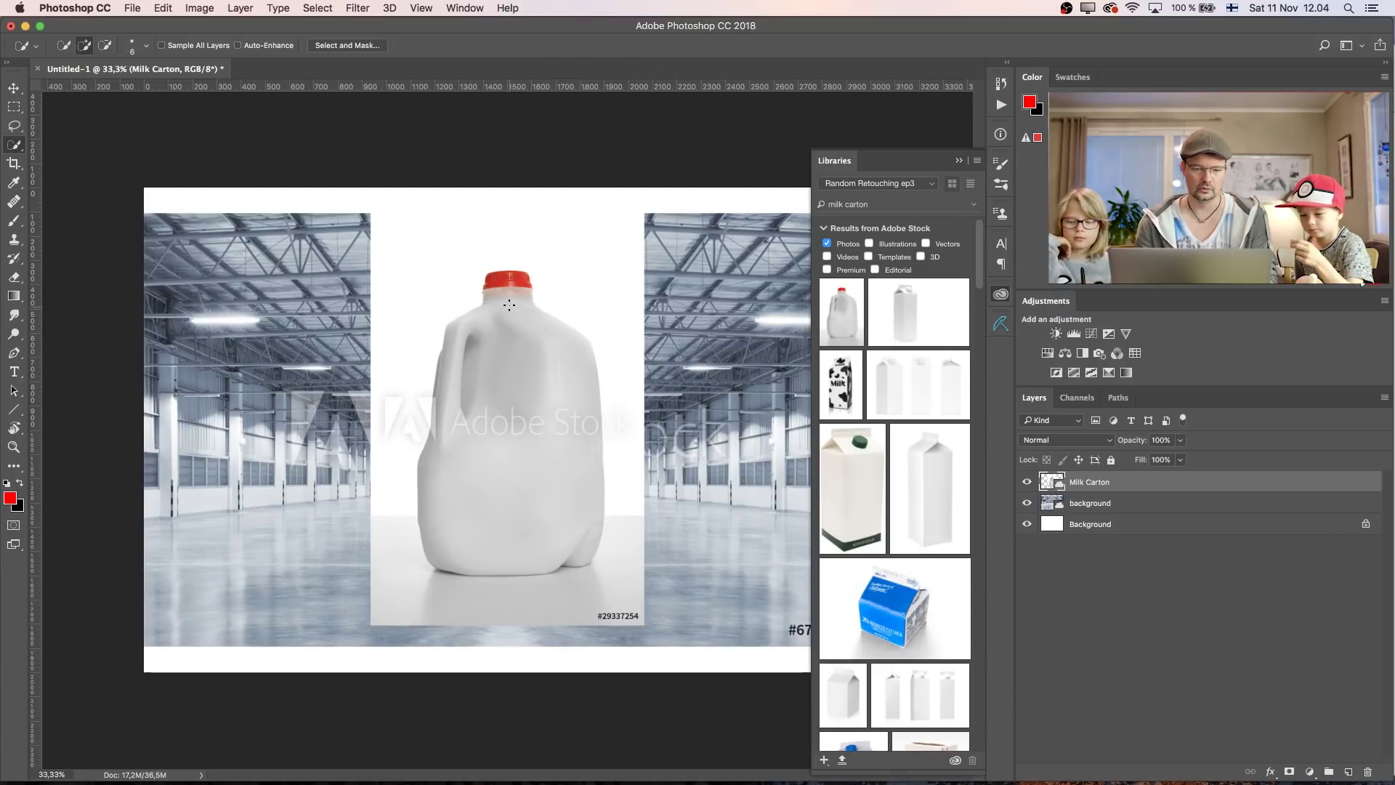
{"action": "left_click_drag", "start_coordinate": [507, 297], "coordinate": [521, 401]}
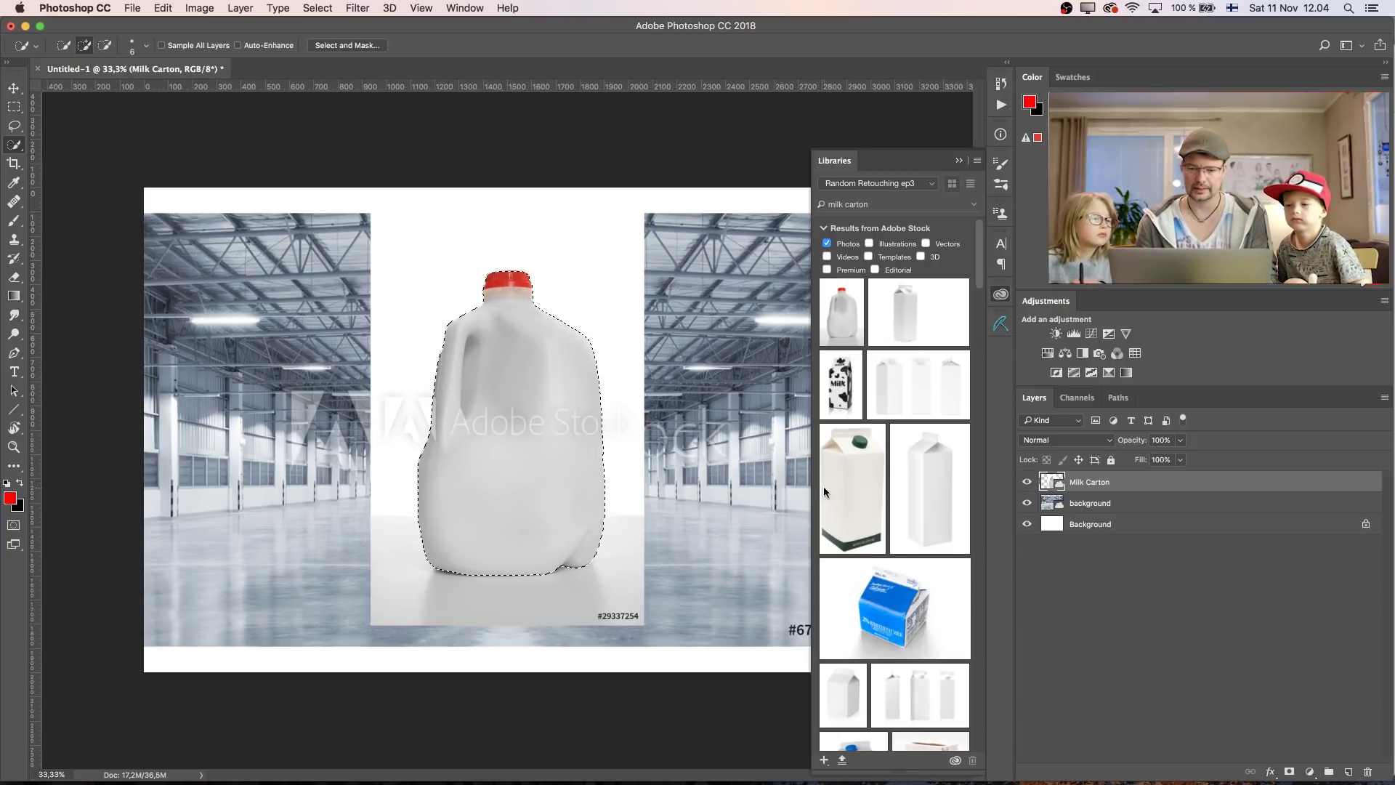
Mask the Milk Carton layer to the jug selection and shift the jug slightly to the left
{"action": "left_click", "coordinate": [1290, 771]}
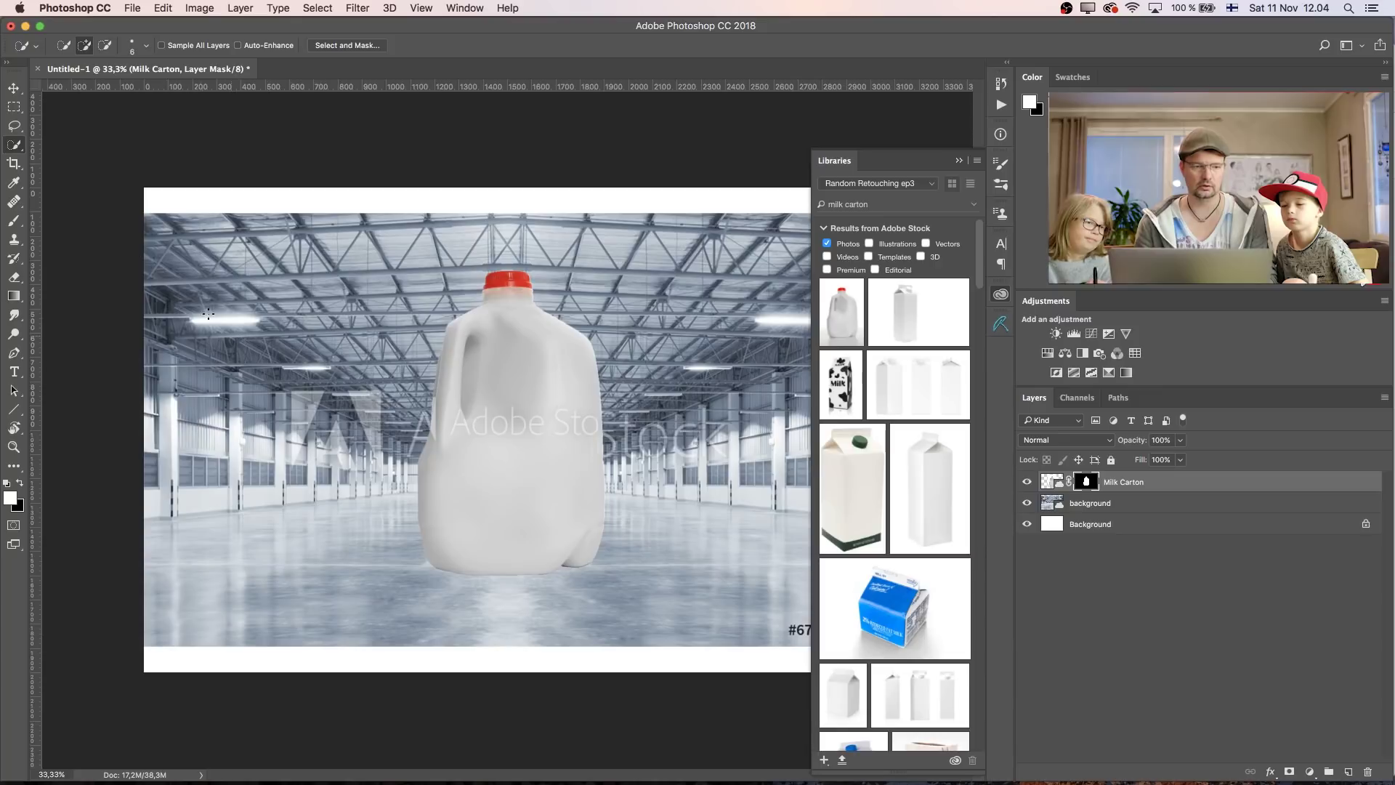
{"action": "key", "text": "v"}
{"action": "mouse_move", "coordinate": [534, 469]}
{"action": "left_mouse_down"}
{"action": "mouse_move", "coordinate": [530, 481]}
{"action": "mouse_move", "coordinate": [415, 475]}
{"action": "mouse_move", "coordinate": [526, 469]}
{"action": "left_mouse_up"}
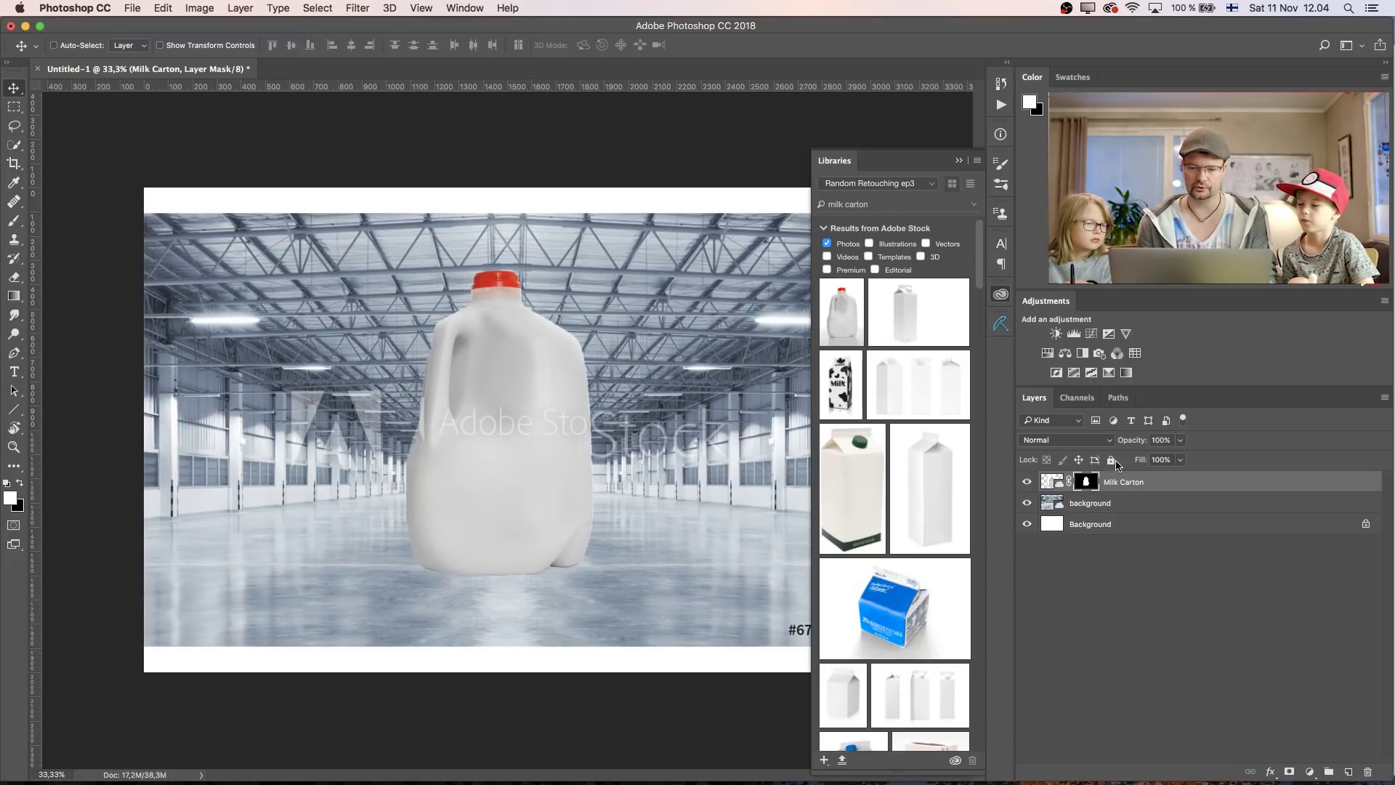
Lasso the area around the jug's base with a 10 px feather and copy it to a new layer below Milk Carton
{"action": "left_click", "coordinate": [1046, 483]}
{"action": "left_click", "coordinate": [13, 127]}
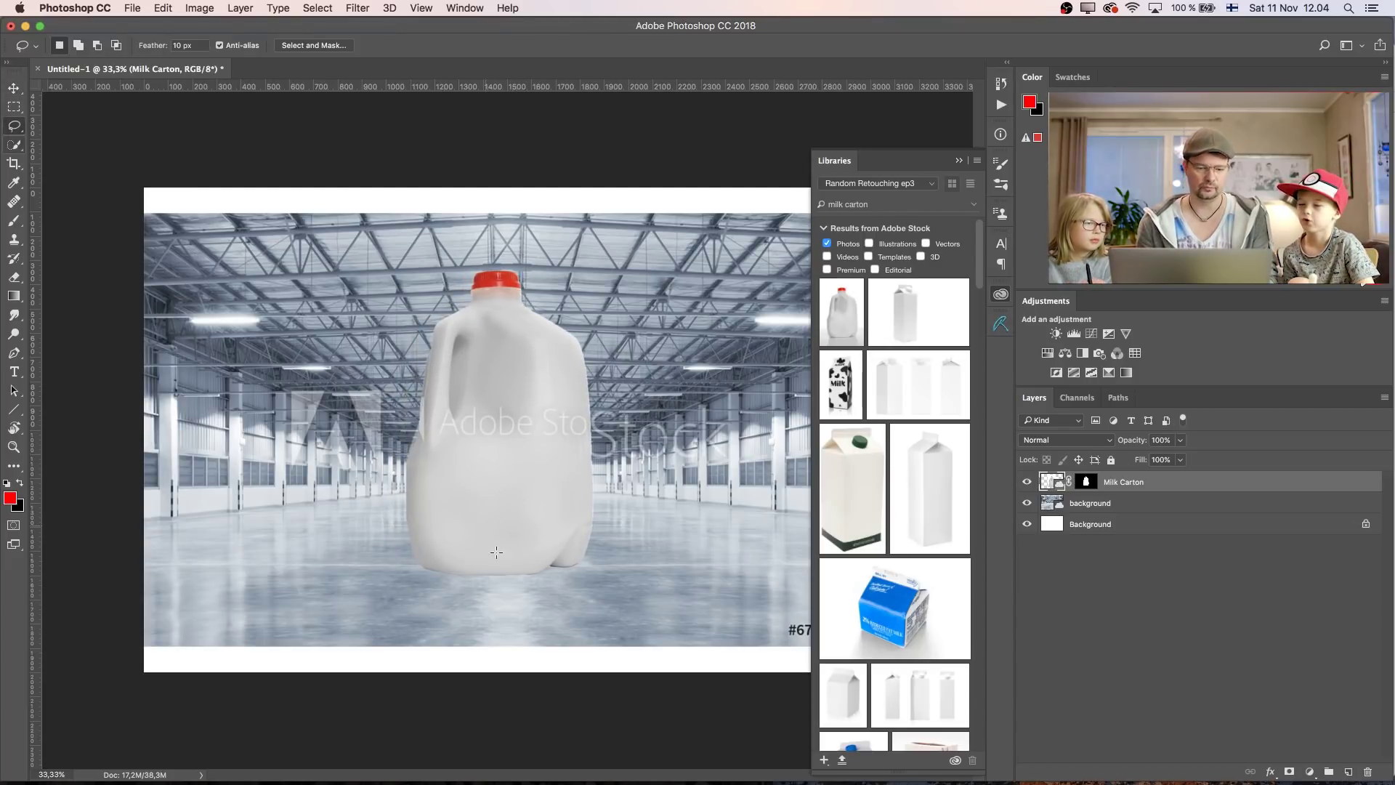
{"action": "mouse_move", "coordinate": [444, 562]}
{"action": "left_mouse_down"}
{"action": "mouse_move", "coordinate": [396, 545]}
{"action": "mouse_move", "coordinate": [537, 665]}
{"action": "mouse_move", "coordinate": [614, 541]}
{"action": "mouse_move", "coordinate": [501, 654]}
{"action": "mouse_move", "coordinate": [643, 534]}
{"action": "left_mouse_up"}
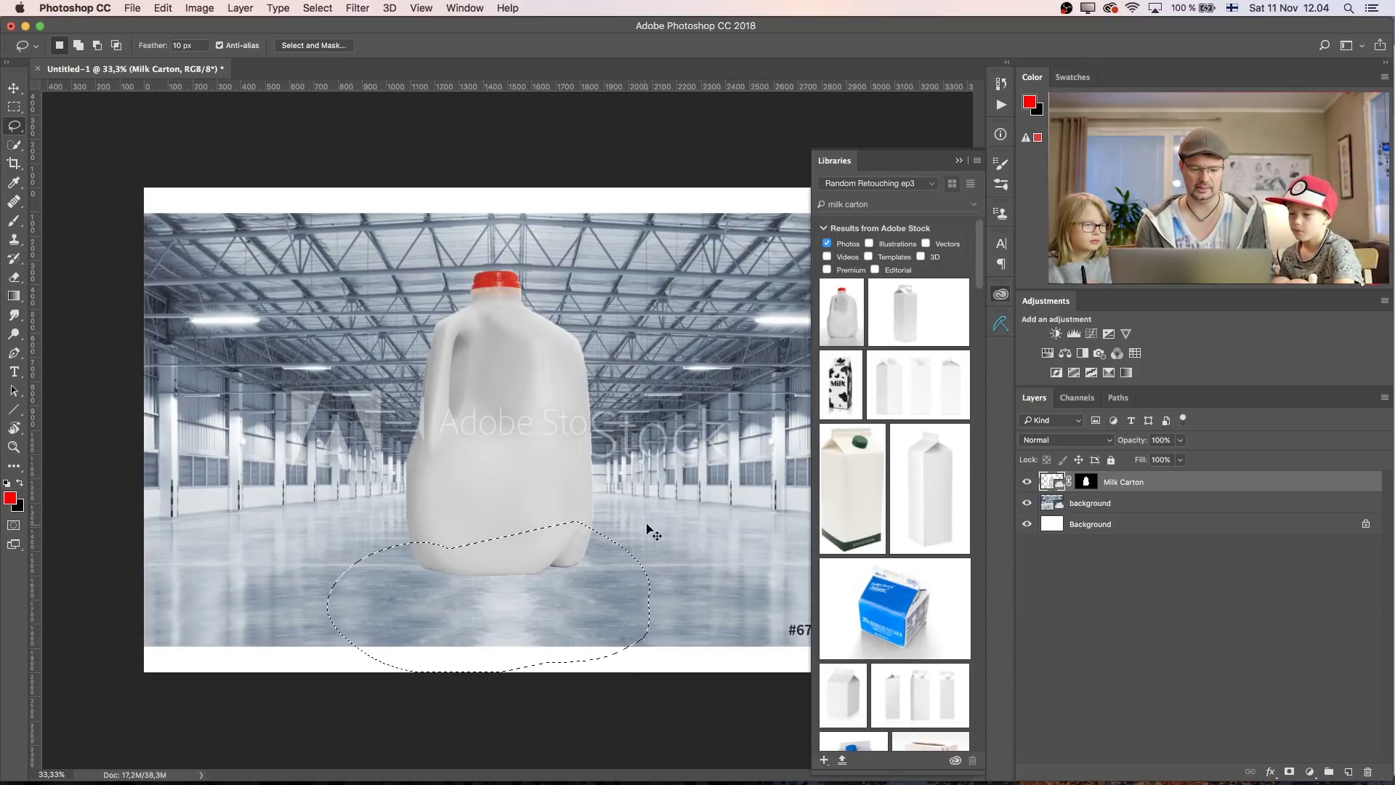
{"action": "key", "text": "ctrl+j"}
{"action": "left_click_drag", "start_coordinate": [1123, 479], "coordinate": [1130, 514]}
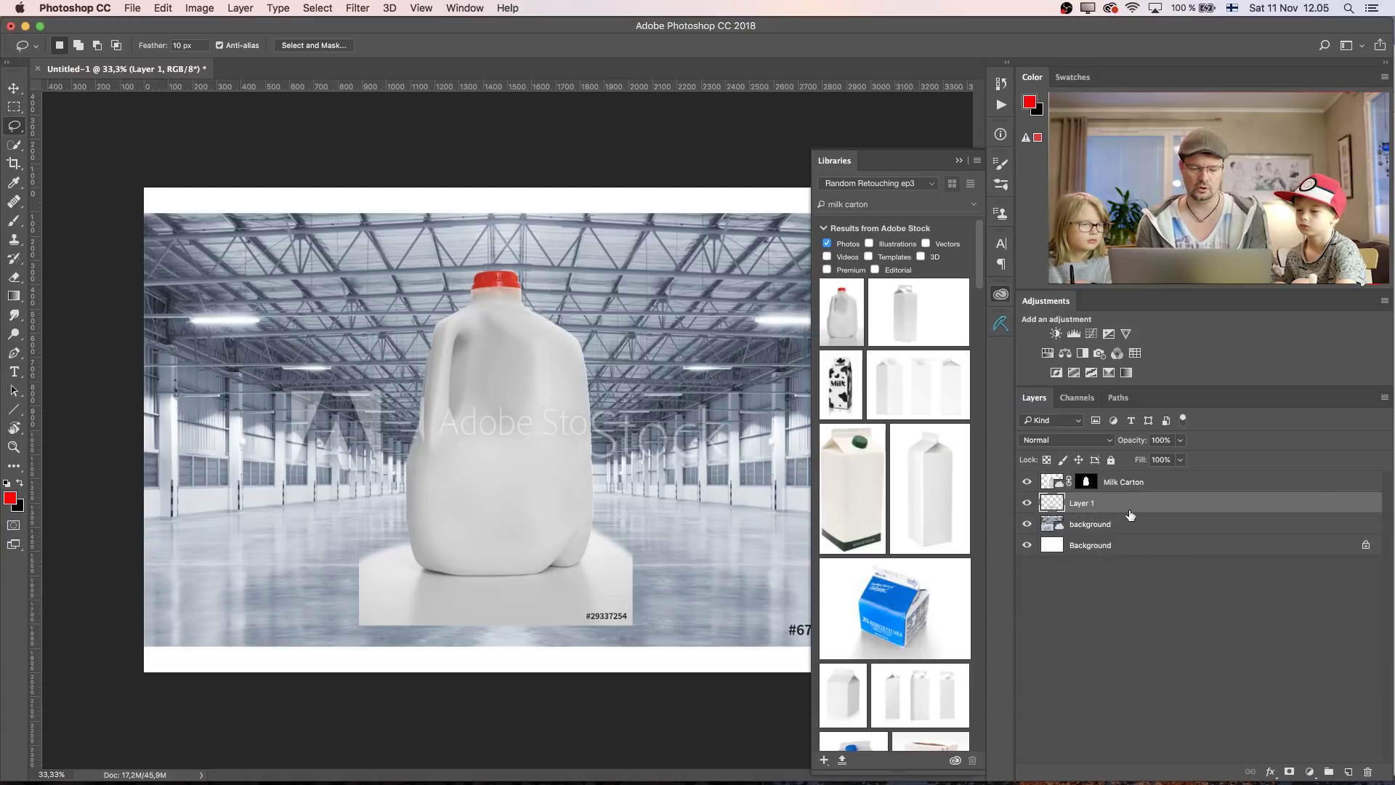
Set Layer 1 to Multiply blending and adjust its Levels to a black input of 110 and a white input of 219
{"action": "left_click", "coordinate": [1099, 443]}
{"action": "left_click", "coordinate": [1086, 477]}
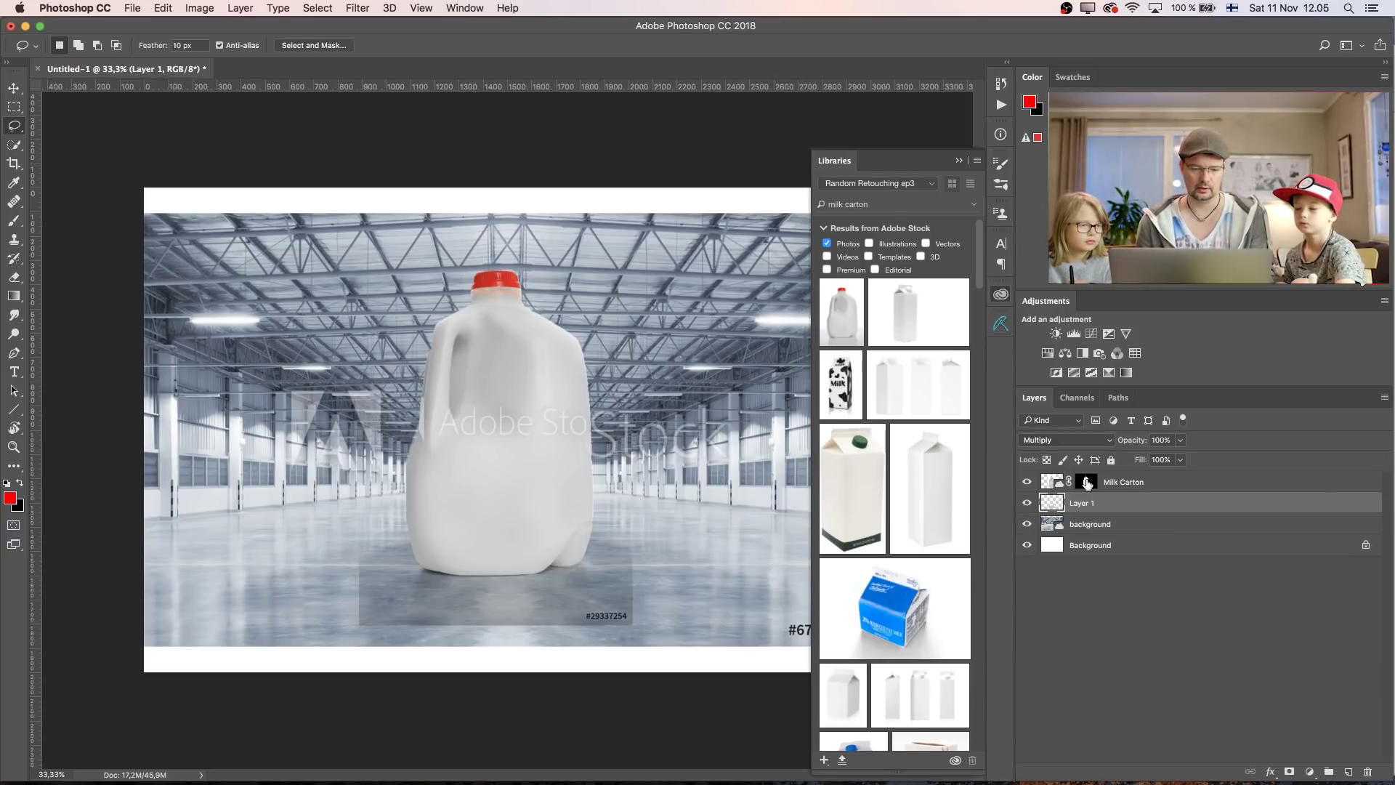
{"action": "key", "text": "super+l"}
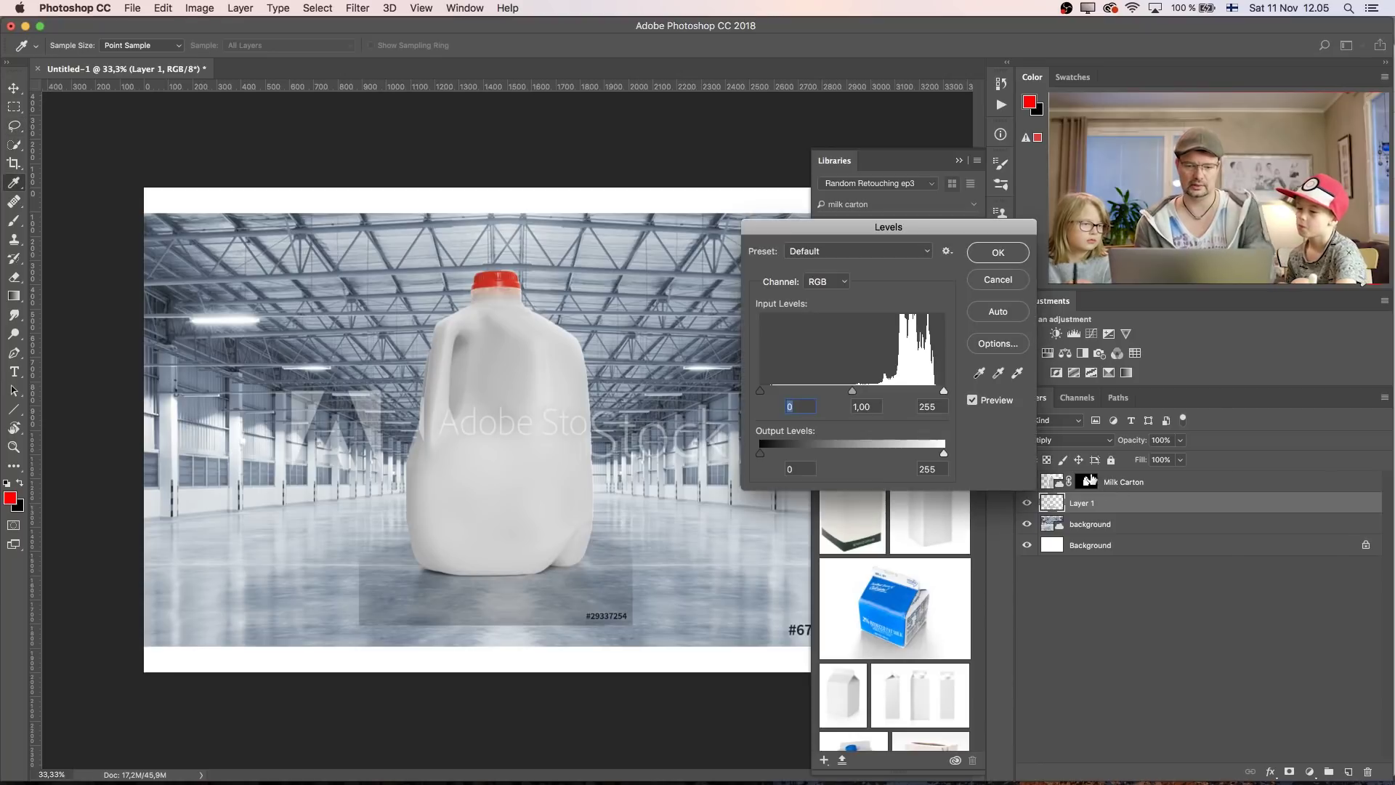
{"action": "left_click_drag", "start_coordinate": [760, 390], "coordinate": [843, 386]}
{"action": "left_click_drag", "start_coordinate": [944, 391], "coordinate": [916, 401]}
{"action": "mouse_move", "coordinate": [827, 392]}
{"action": "left_mouse_down"}
{"action": "mouse_move", "coordinate": [861, 393]}
{"action": "mouse_move", "coordinate": [839, 396]}
{"action": "left_mouse_up"}
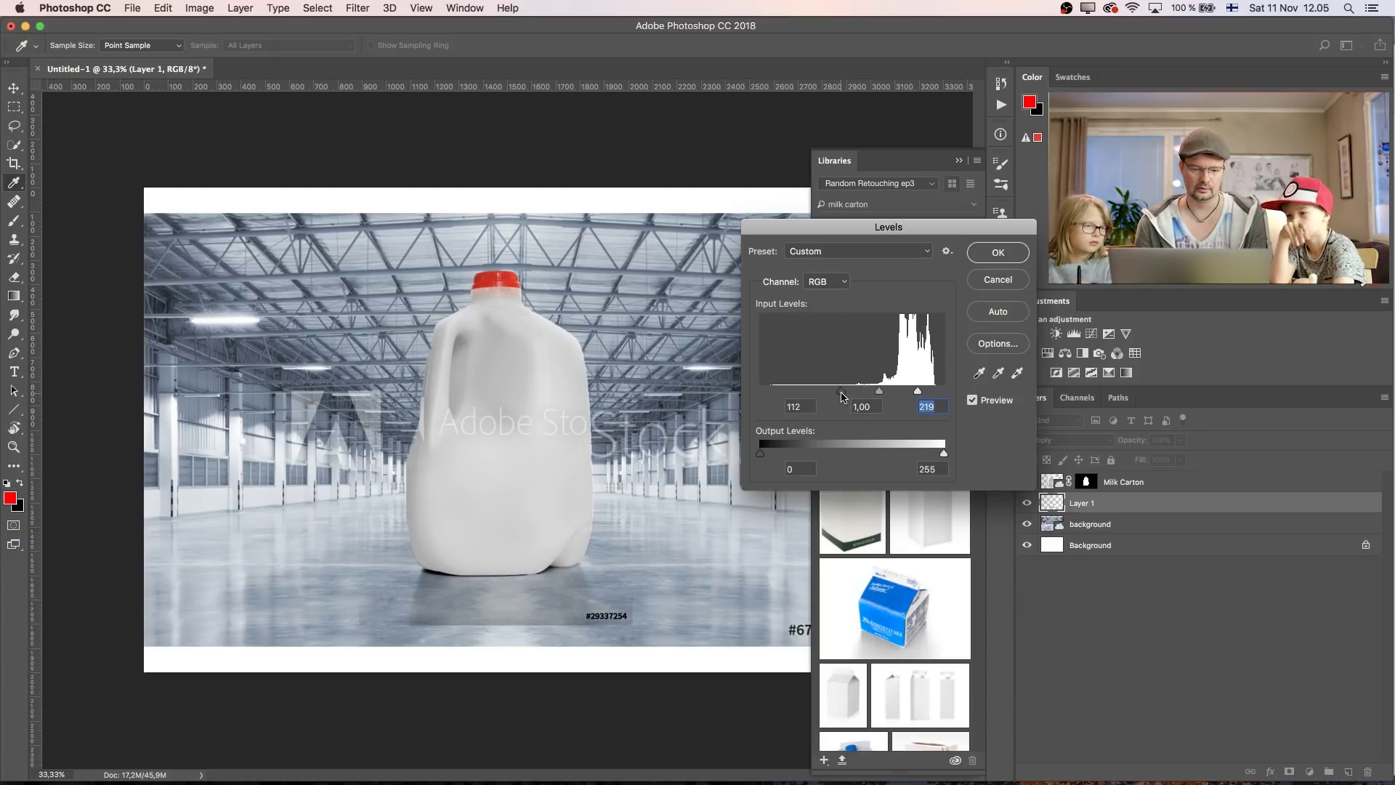
{"action": "left_click", "coordinate": [998, 252]}
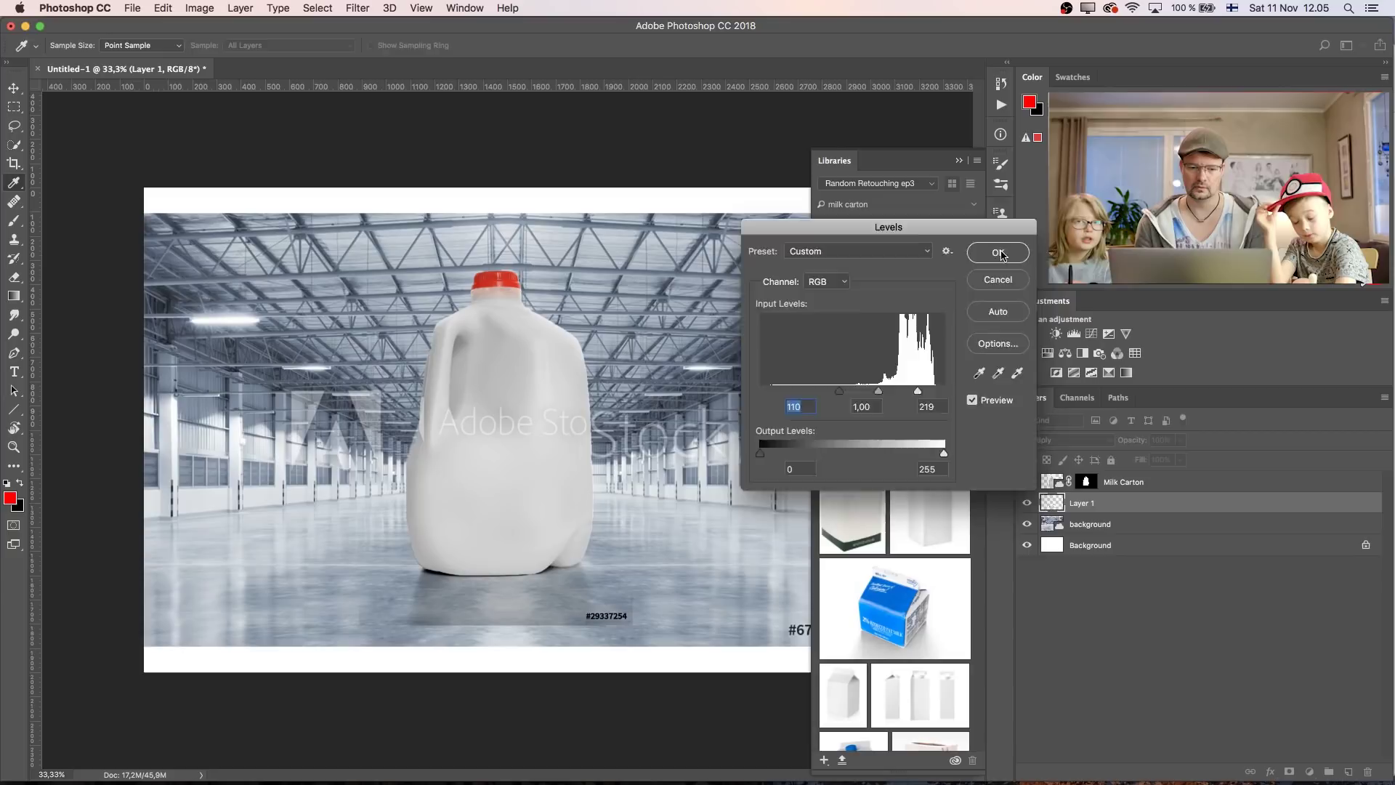
Move the Milk Carton layer and its shadow on Layer 1 together slightly down on the hall floor
{"action": "key", "text": "l"}
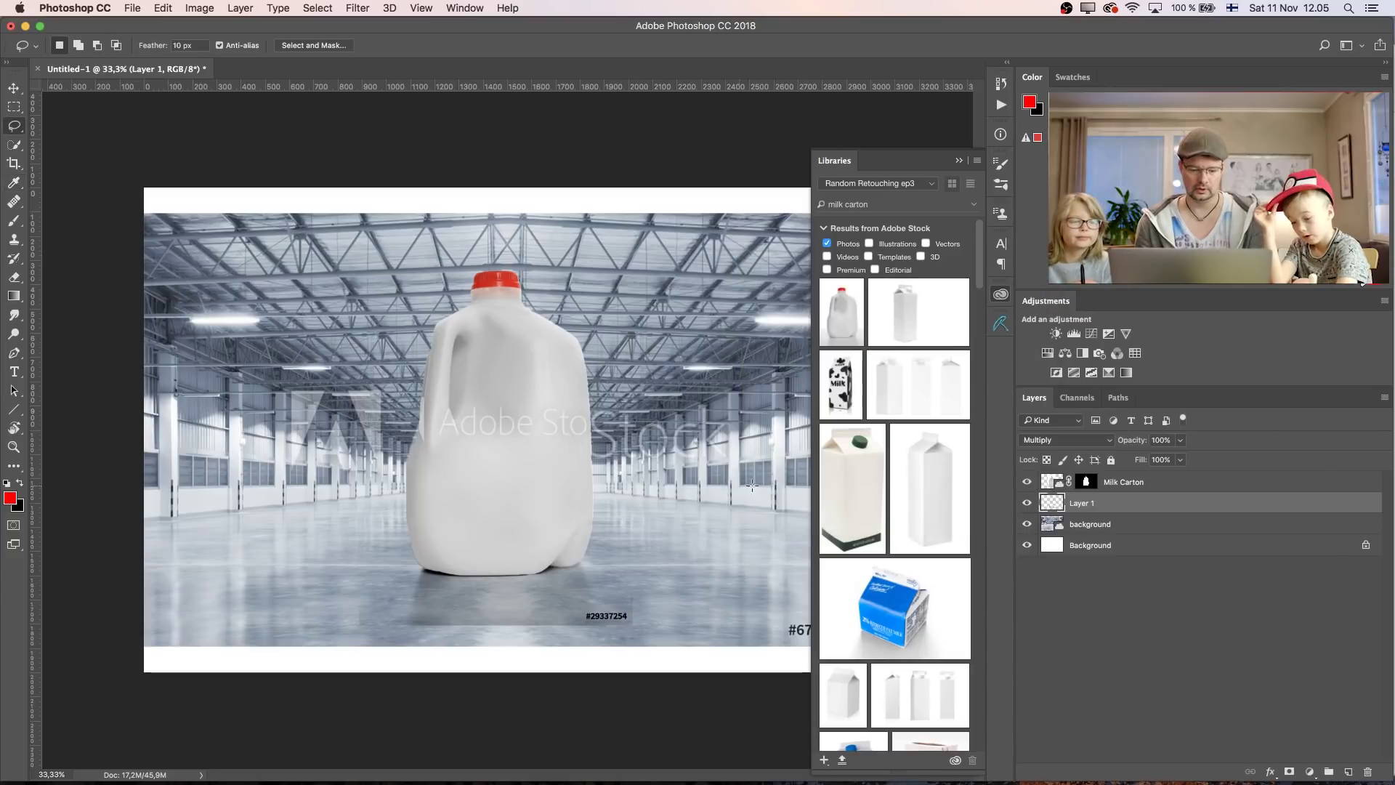
{"action": "left_click", "coordinate": [1128, 483], "text": "shift"}
{"action": "key", "text": "v"}
{"action": "left_click_drag", "start_coordinate": [563, 452], "coordinate": [555, 473]}
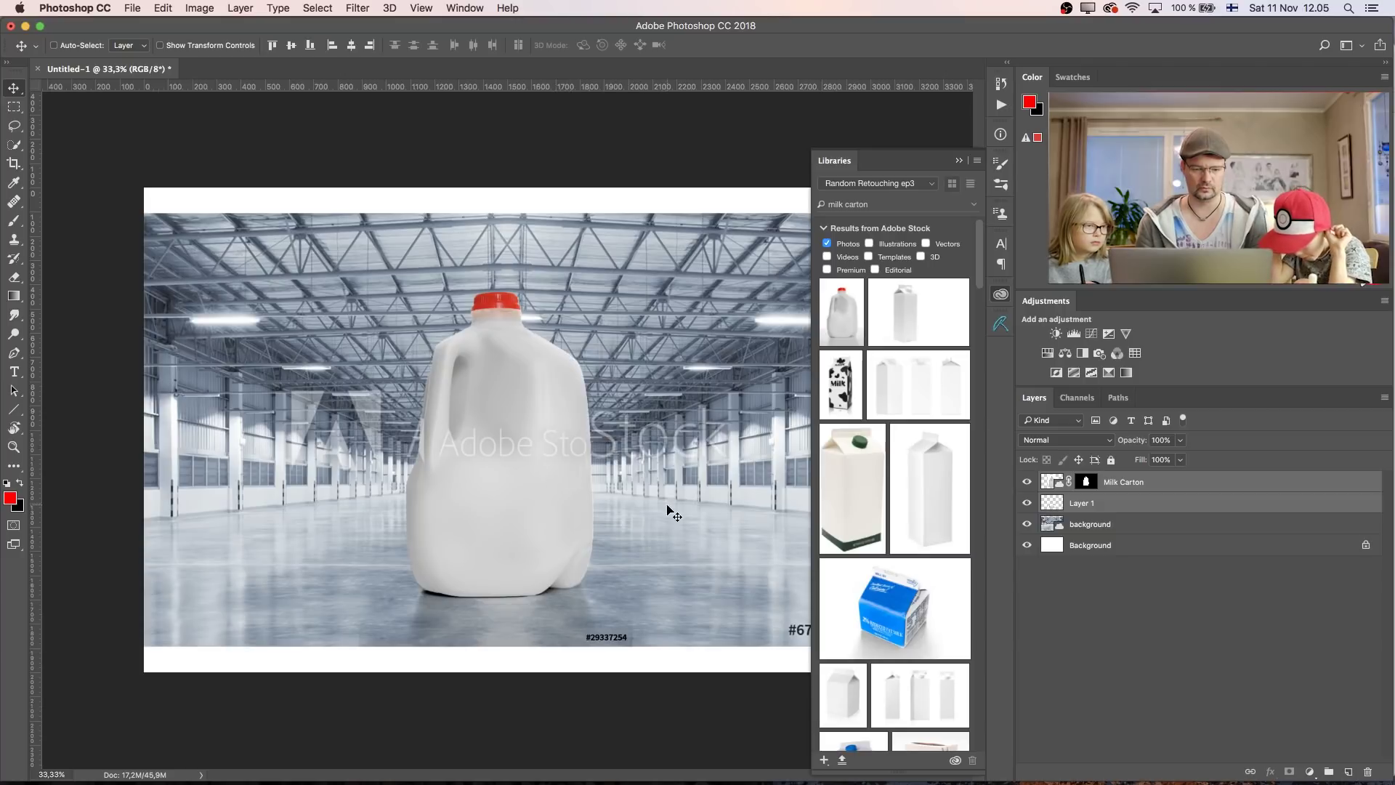
{"action": "left_click", "coordinate": [957, 162]}
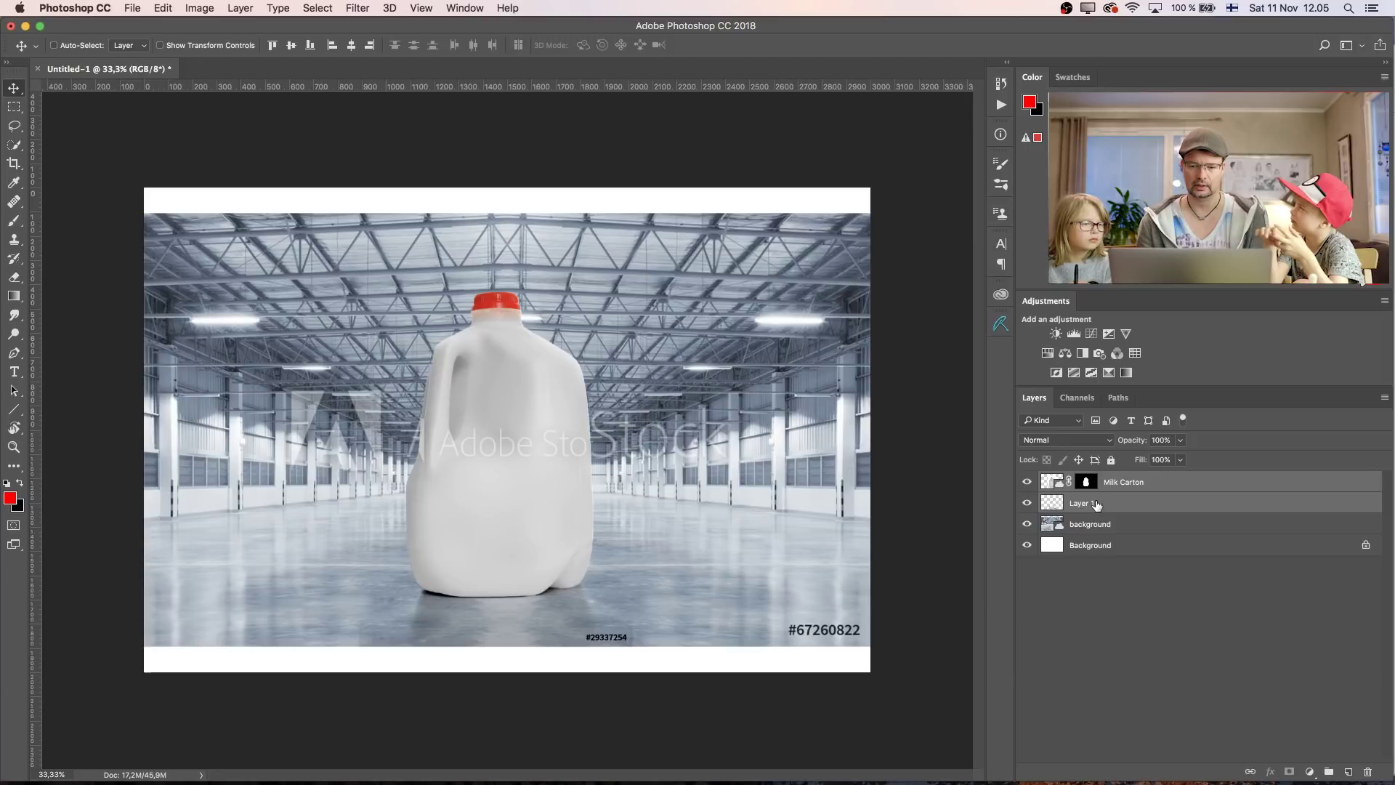
{"action": "left_click", "coordinate": [1095, 505]}
{"action": "left_click_drag", "start_coordinate": [561, 539], "coordinate": [415, 538]}
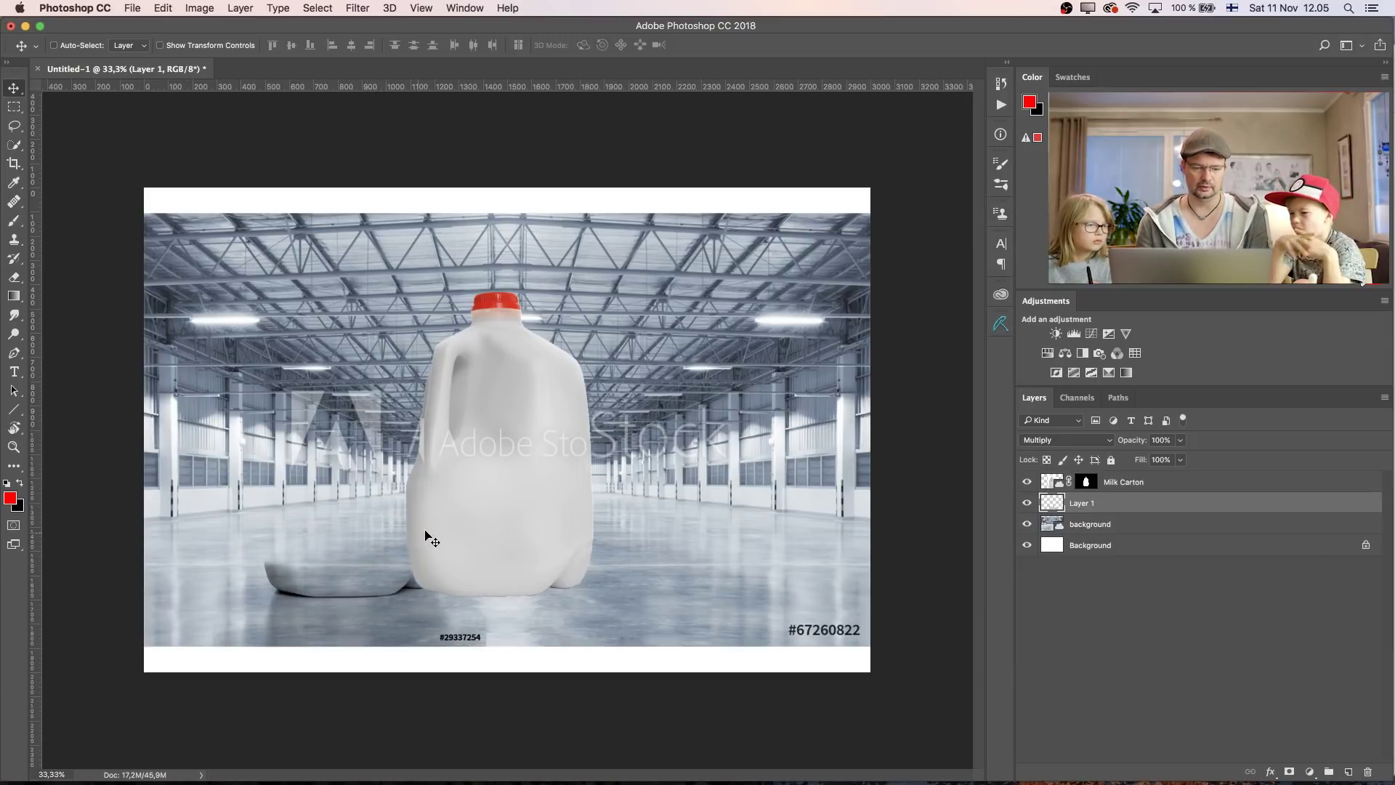
{"action": "key", "text": "super+z"}
Move the milk jug and its Layer 1 shadow together into the left half of the hall
{"action": "left_click", "coordinate": [1141, 482], "text": "shift"}
{"action": "left_click_drag", "start_coordinate": [516, 519], "coordinate": [404, 535]}
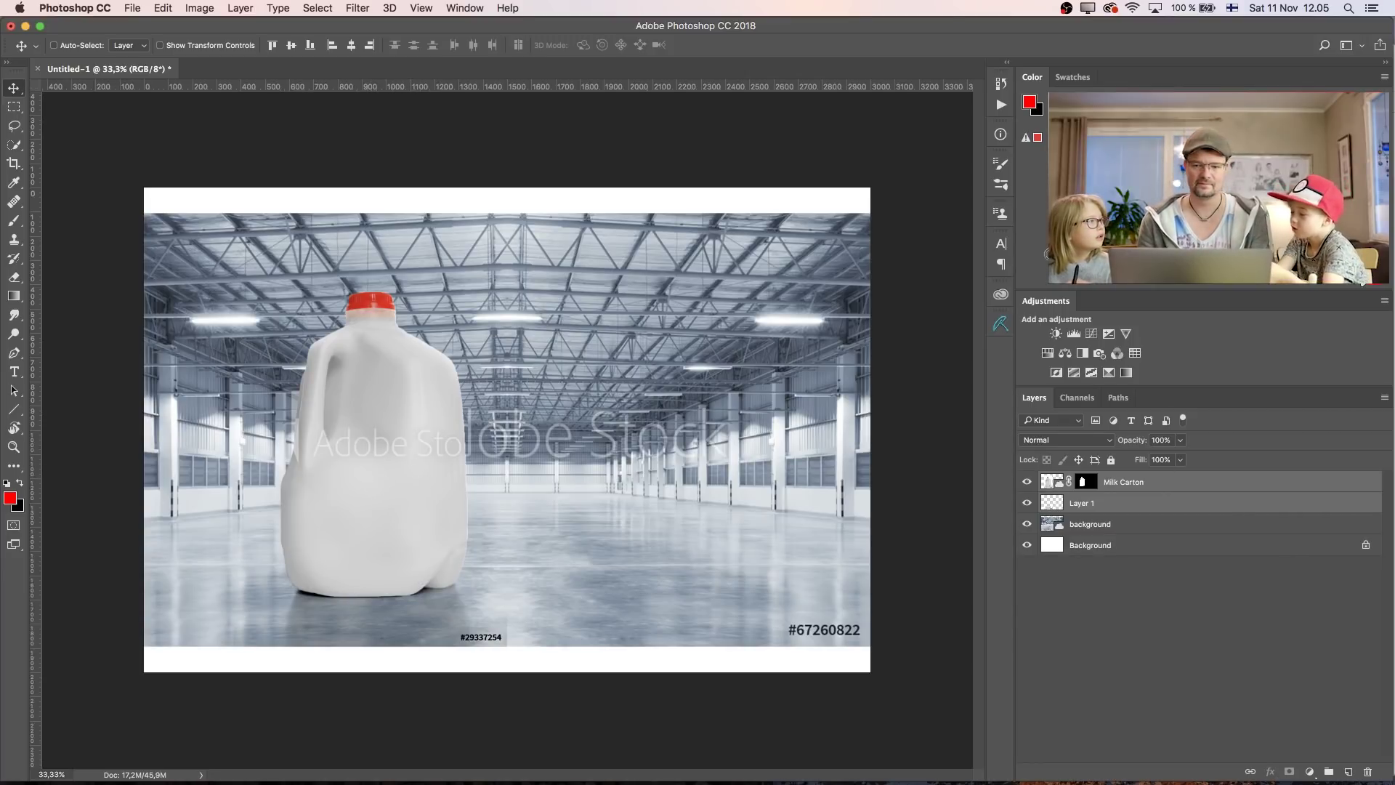
Search Adobe Stock for "cow" and place the image of the leaping black-and-white cow on white into the composite
{"action": "left_click", "coordinate": [1001, 294]}
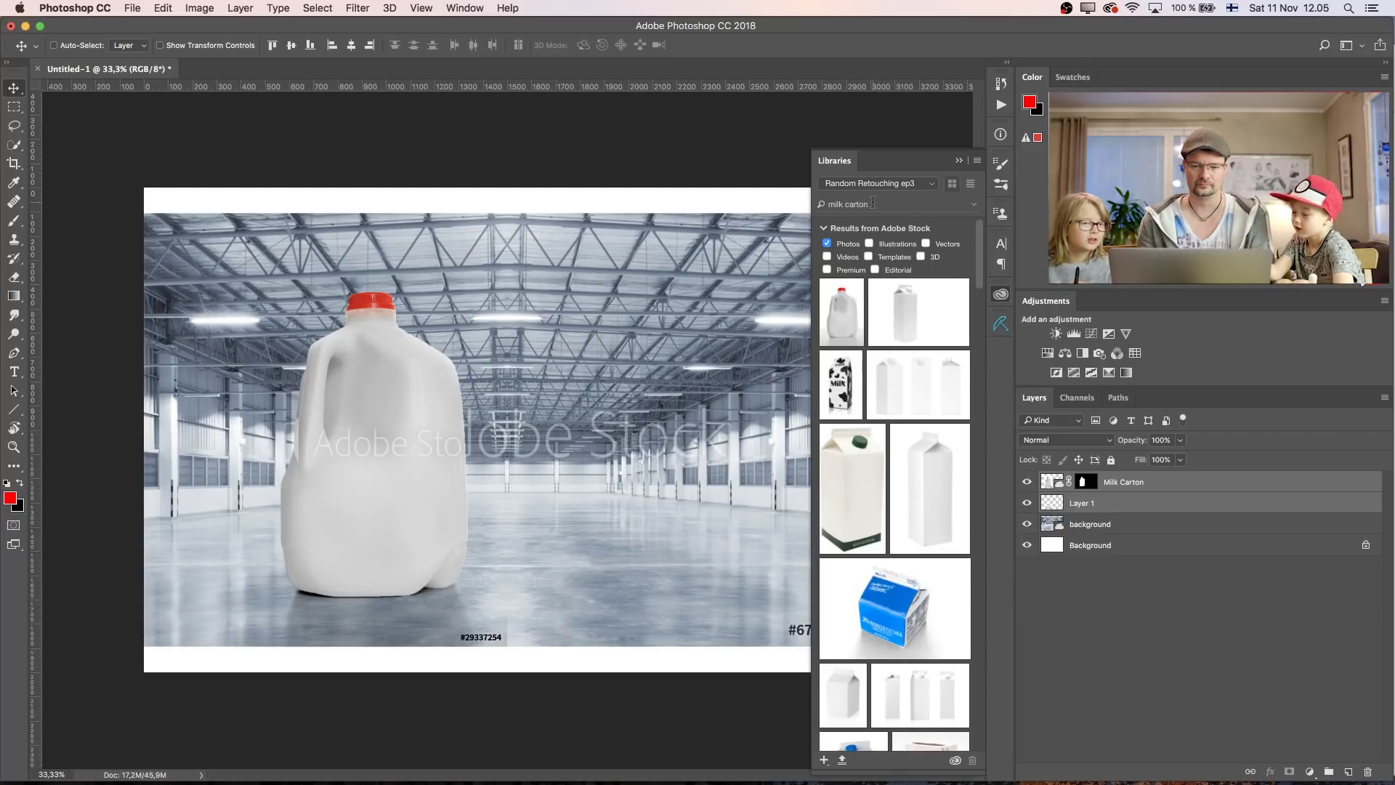
{"action": "type", "text": "cow"}
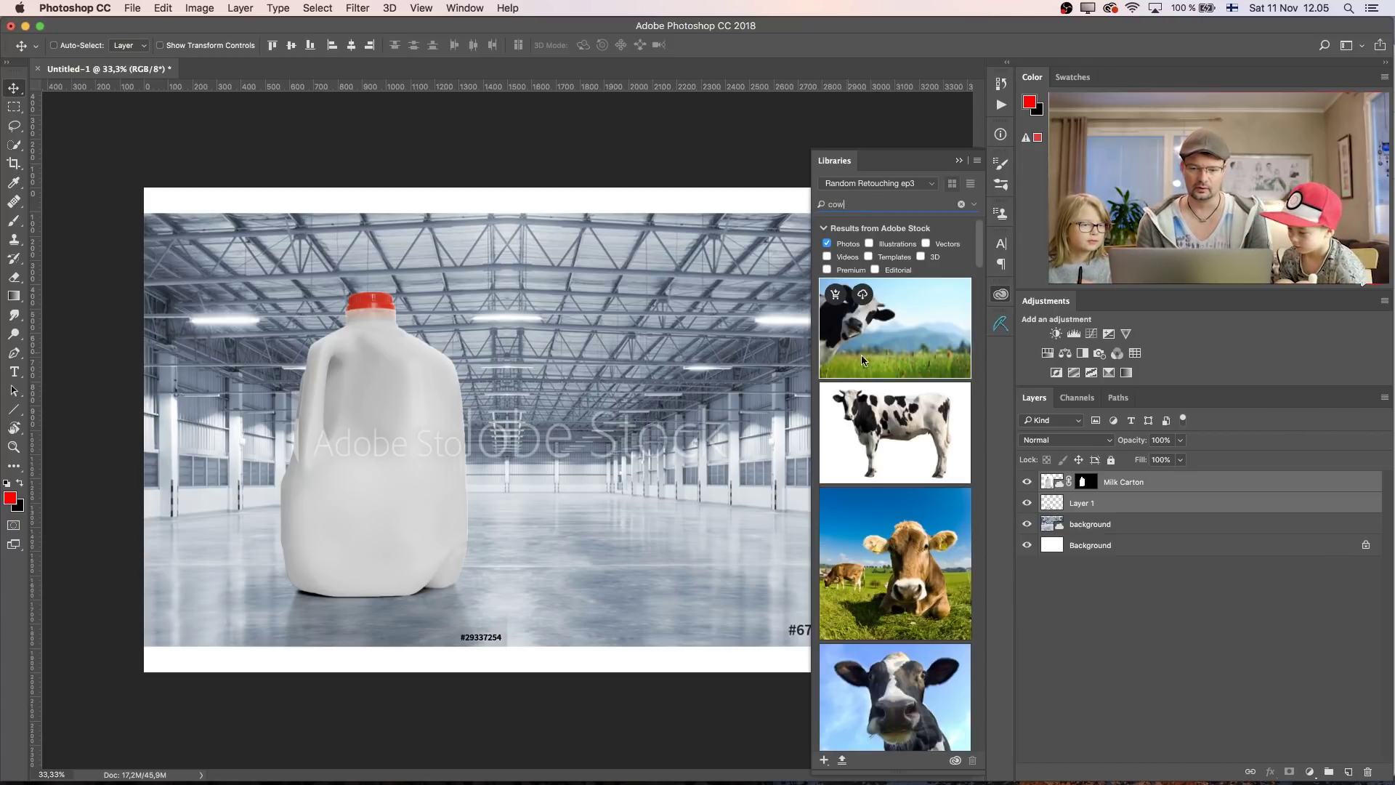
{"action": "left_click_drag", "start_coordinate": [981, 255], "coordinate": [983, 293]}
{"action": "scroll", "coordinate": [988, 319], "scroll_direction": "down", "scroll_amount": 10}
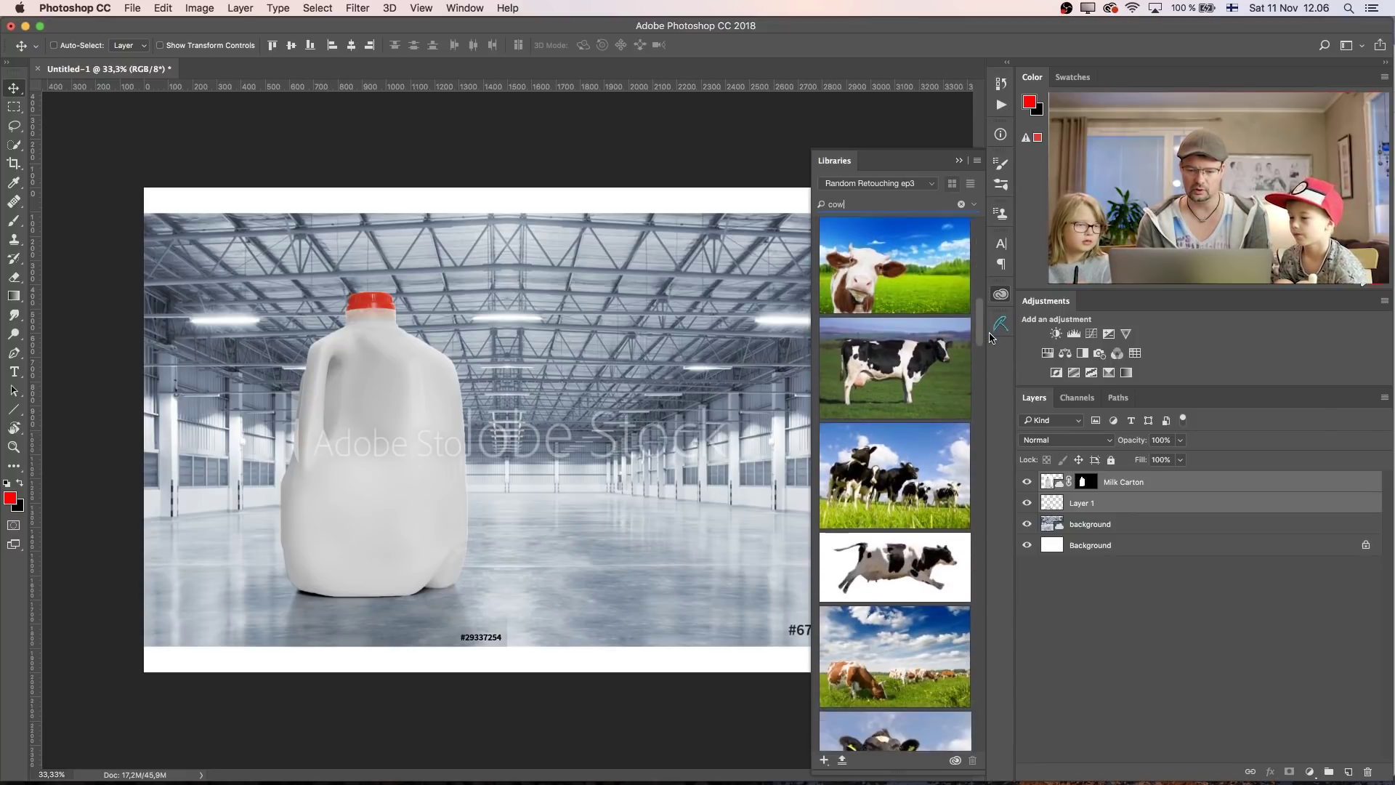
{"action": "scroll", "coordinate": [992, 339], "scroll_direction": "down", "scroll_amount": 10}
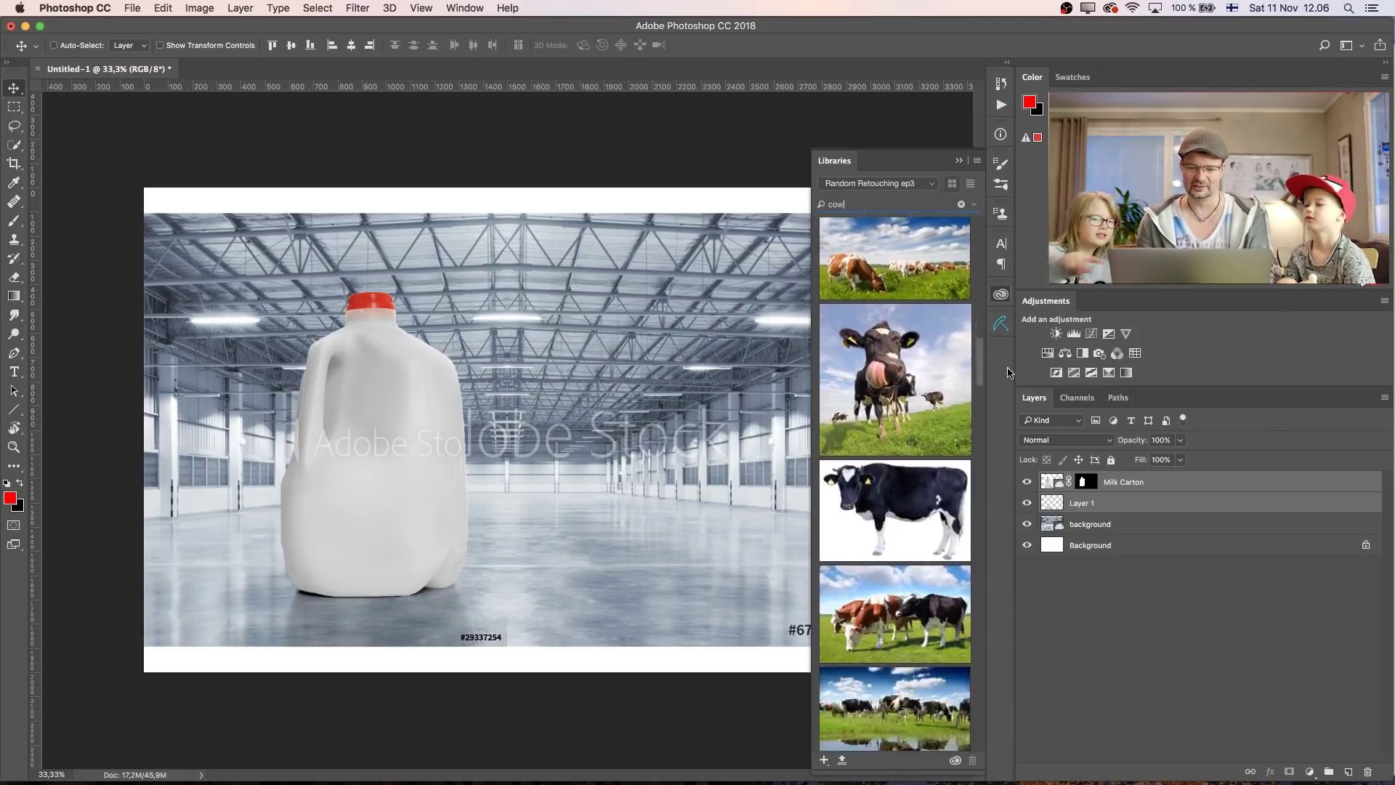
{"action": "scroll", "coordinate": [1003, 338], "scroll_direction": "up", "scroll_amount": 10}
{"action": "scroll", "coordinate": [1011, 337], "scroll_direction": "up", "scroll_amount": 1}
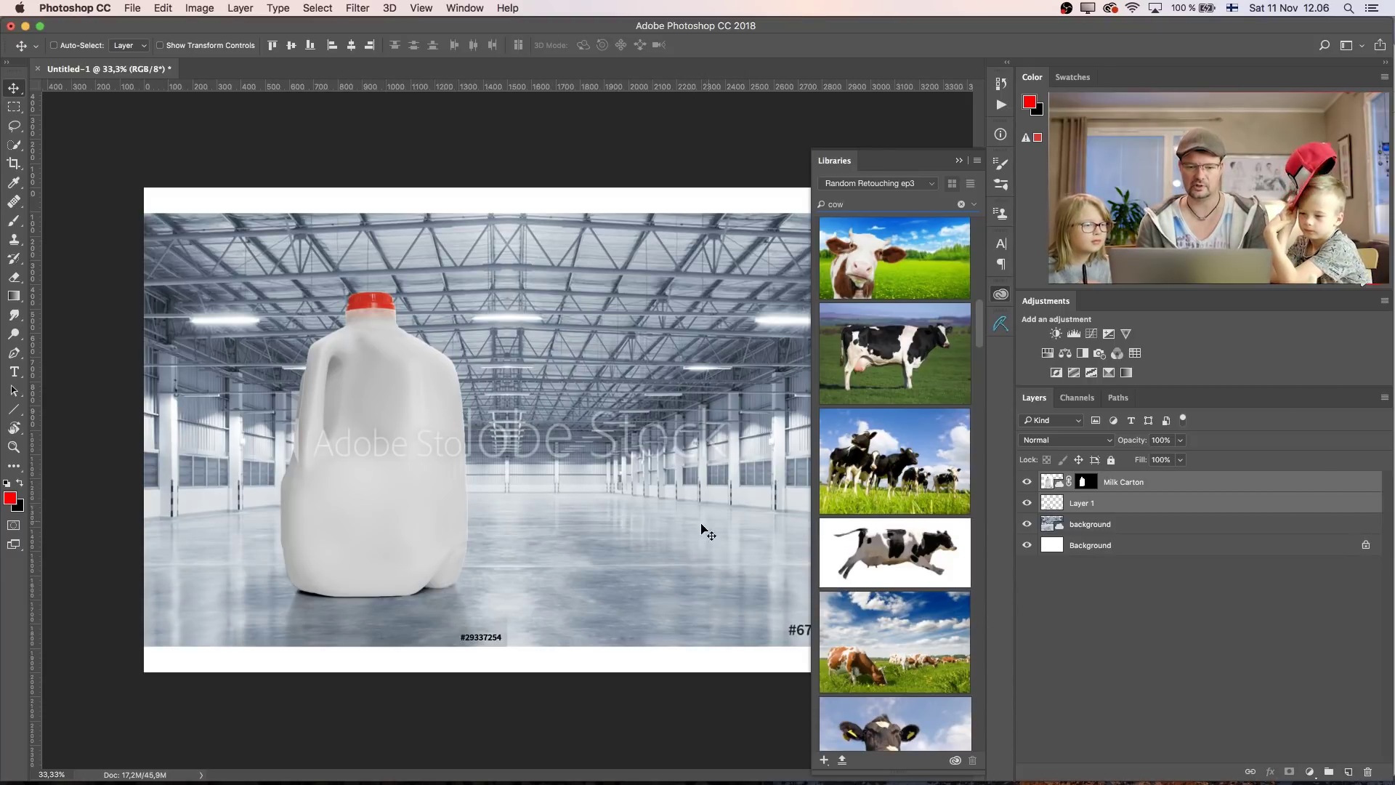
{"action": "mouse_move", "coordinate": [961, 543]}
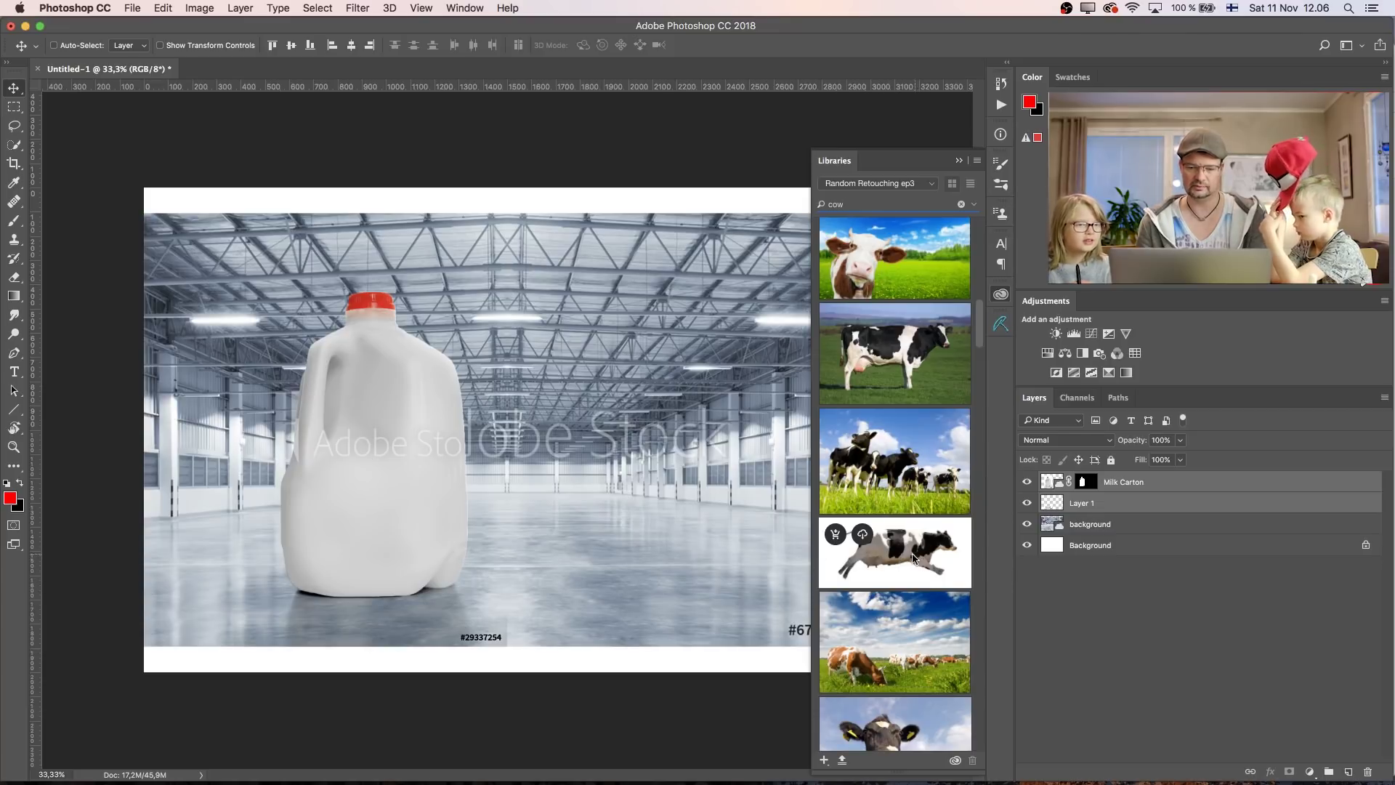
{"action": "left_click_drag", "start_coordinate": [914, 558], "coordinate": [654, 514]}
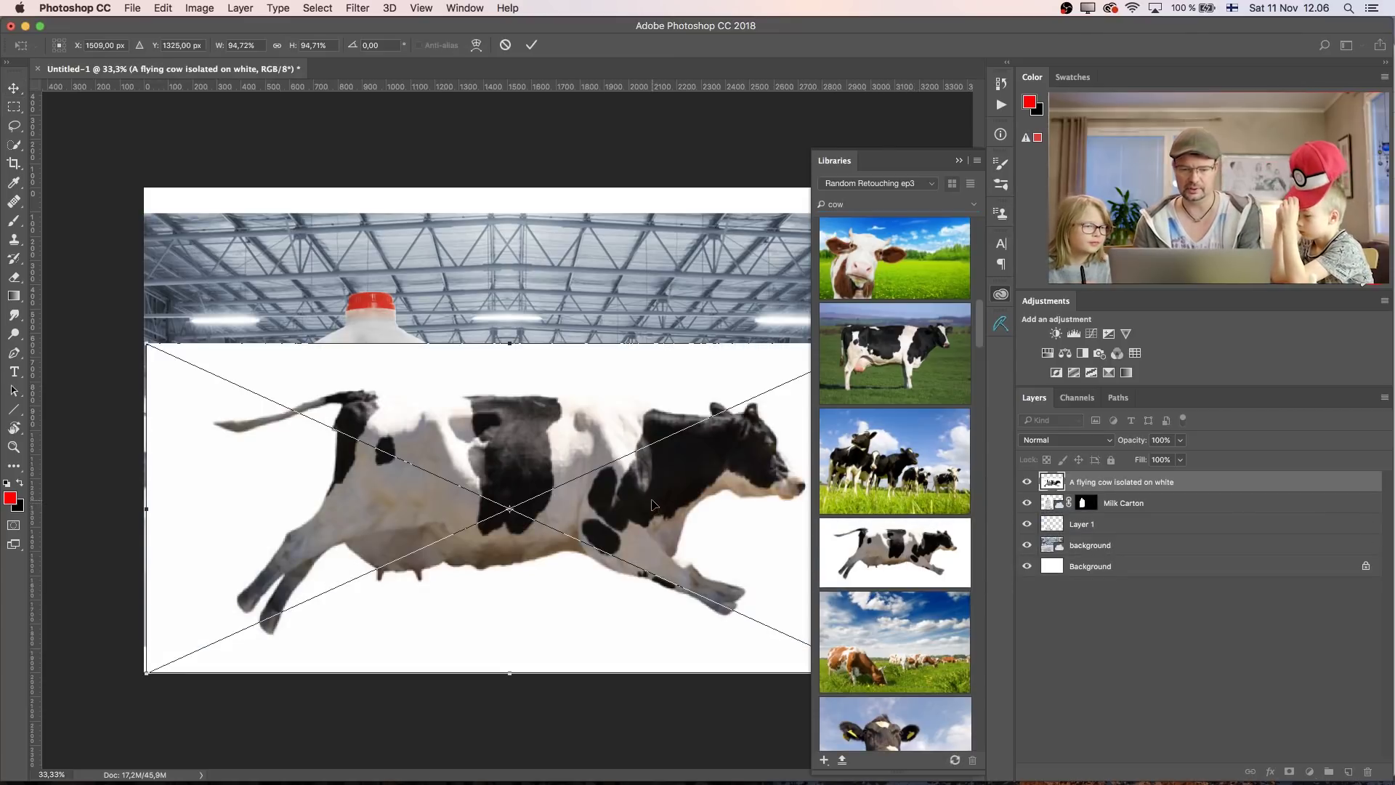
{"action": "key", "text": "Return"}
{"action": "left_click", "coordinate": [959, 160]}
Scale the flying cow image down to about a quarter of its size and position it just right of the milk jug
{"action": "key", "text": "super+t"}
{"action": "left_click_drag", "start_coordinate": [864, 349], "coordinate": [364, 575]}
{"action": "left_click_drag", "start_coordinate": [337, 644], "coordinate": [626, 503]}
{"action": "left_click_drag", "start_coordinate": [675, 431], "coordinate": [644, 444]}
{"action": "mouse_move", "coordinate": [616, 509]}
{"action": "left_mouse_down"}
{"action": "mouse_move", "coordinate": [629, 494]}
{"action": "mouse_move", "coordinate": [629, 507]}
{"action": "left_mouse_up"}
{"action": "key", "text": "Return"}
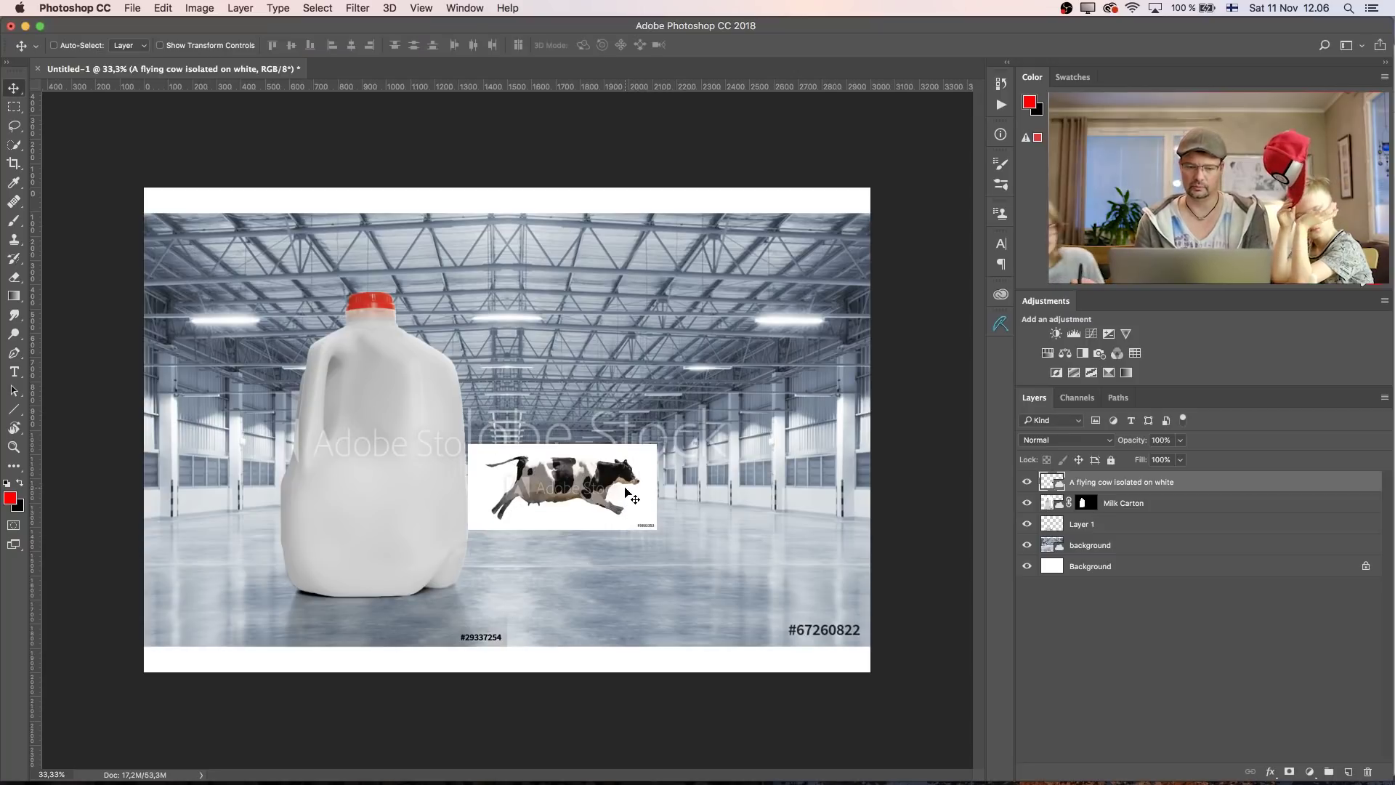
Select the white background around the flying cow with the Magic Wand and hide it with an inverted layer mask
{"action": "left_click", "coordinate": [16, 145]}
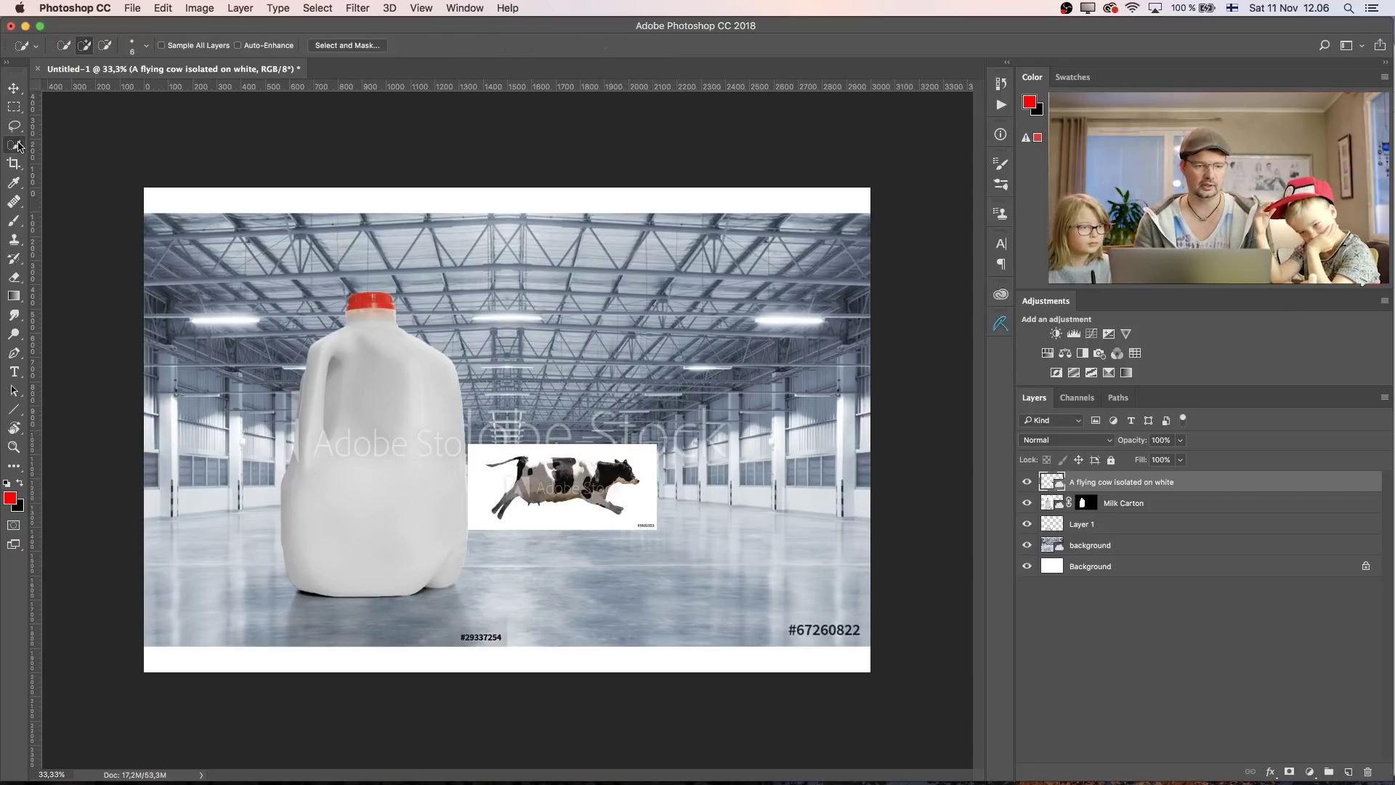
{"action": "left_click_drag", "start_coordinate": [14, 145], "coordinate": [69, 162]}
{"action": "left_click", "coordinate": [484, 455]}
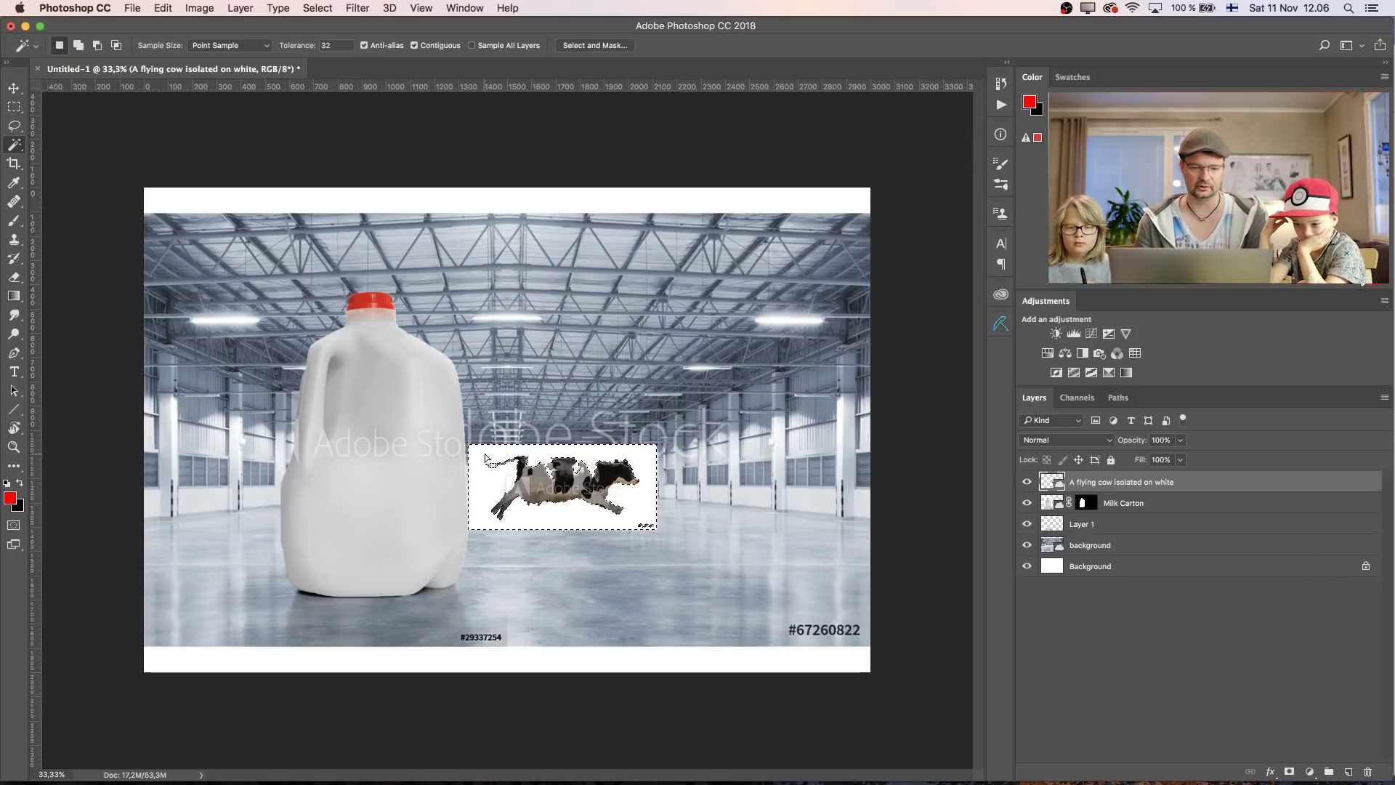
{"action": "left_click", "coordinate": [1289, 772]}
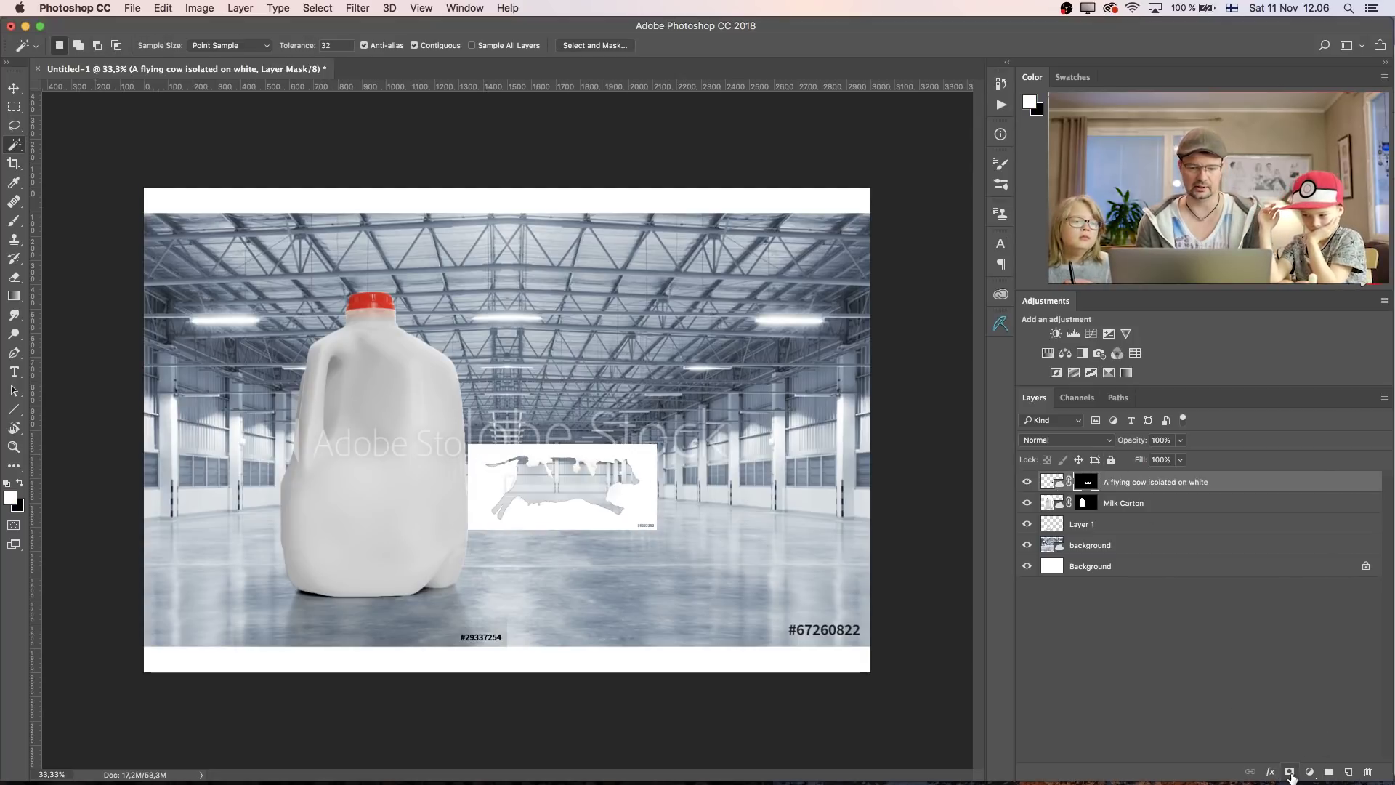
{"action": "key", "text": "super+i"}
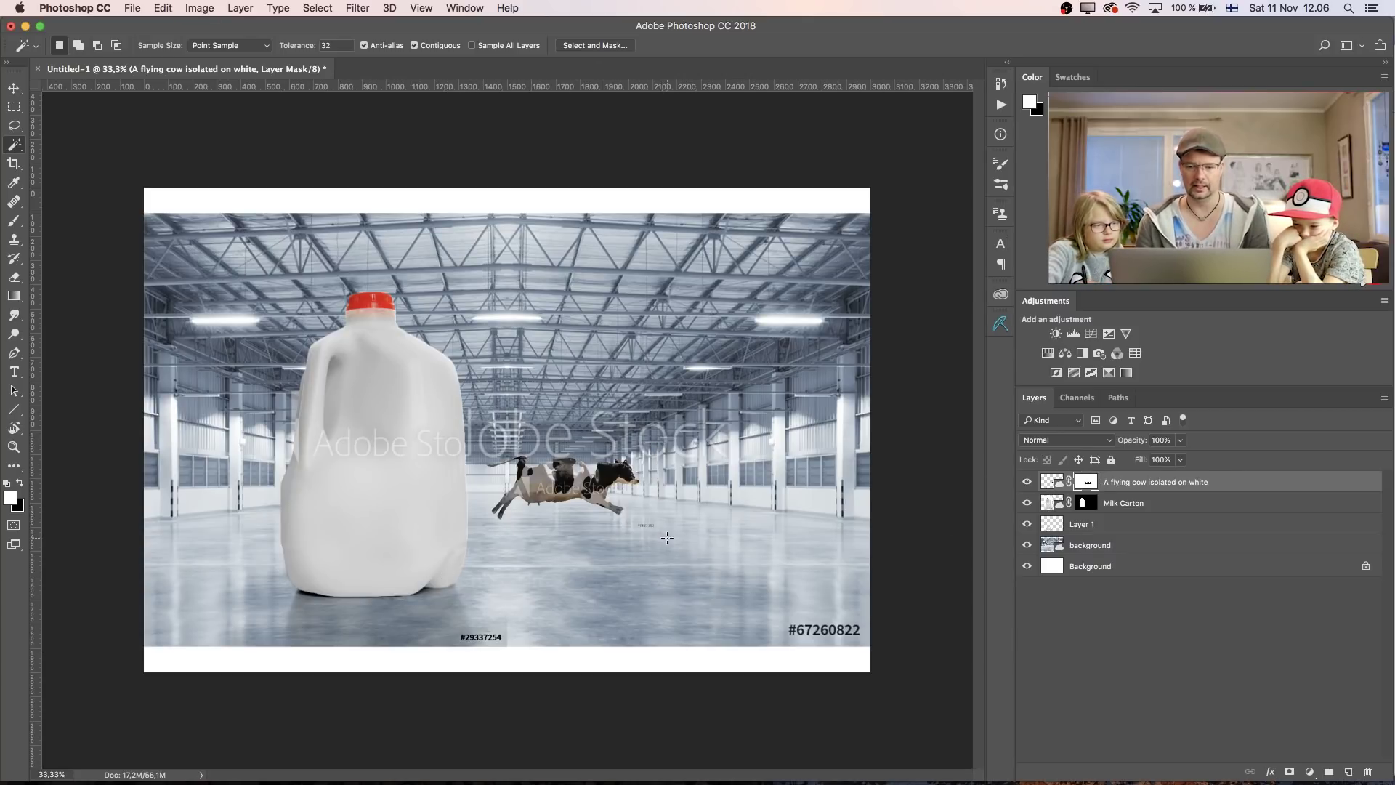
Place the stock photo of a cow peeking into a meadow and shift it right until its head is inside the canvas
{"action": "left_click", "coordinate": [1002, 295]}
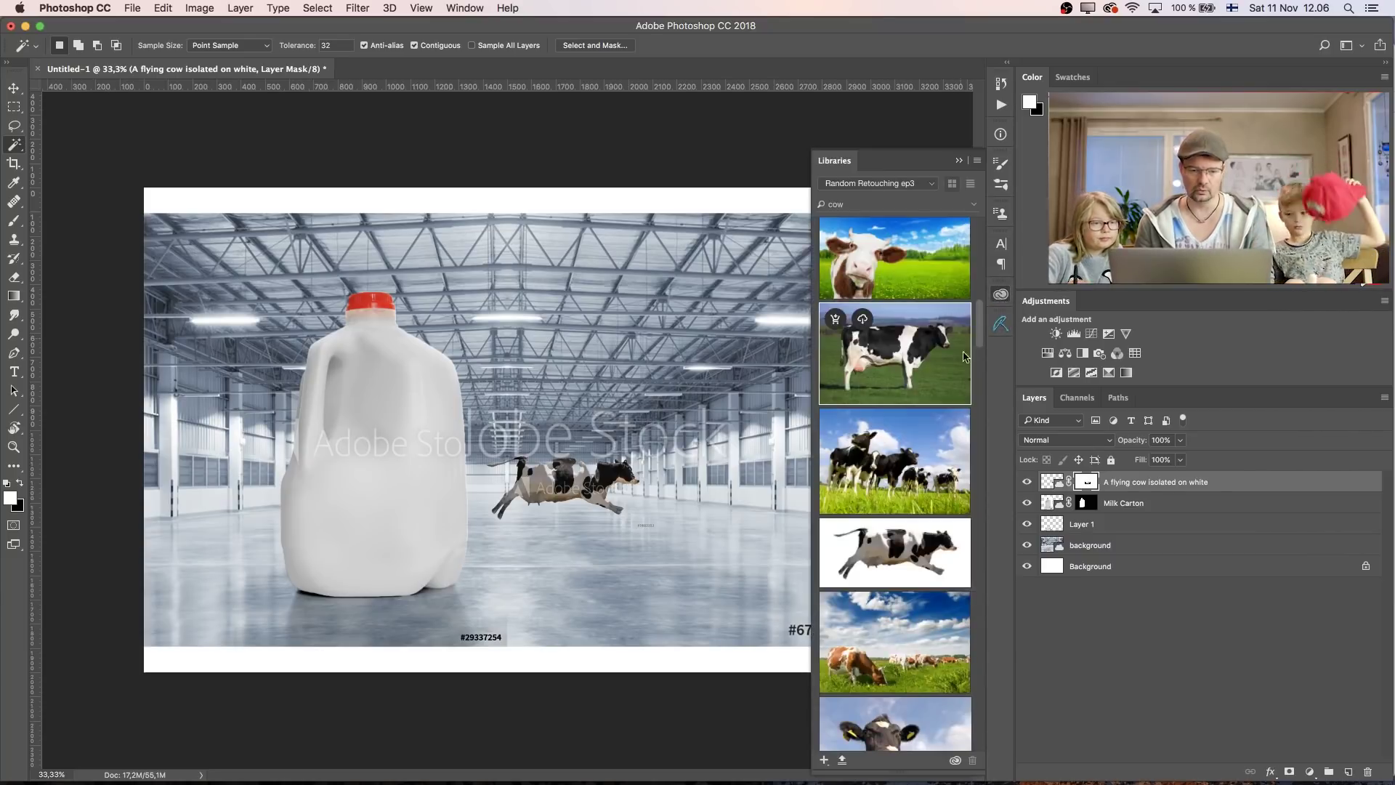
{"action": "left_click_drag", "start_coordinate": [980, 332], "coordinate": [1047, 734]}
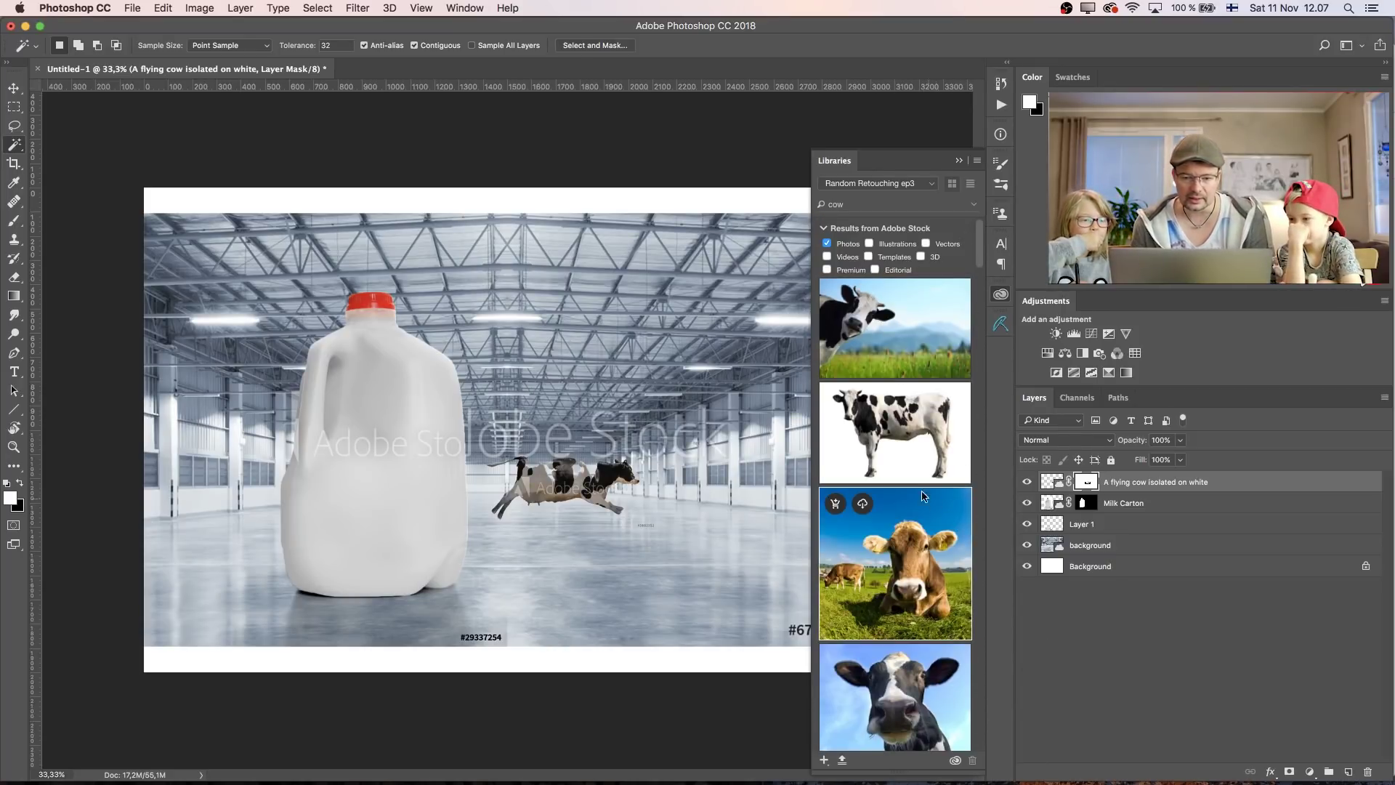
{"action": "left_click_drag", "start_coordinate": [865, 327], "coordinate": [279, 474]}
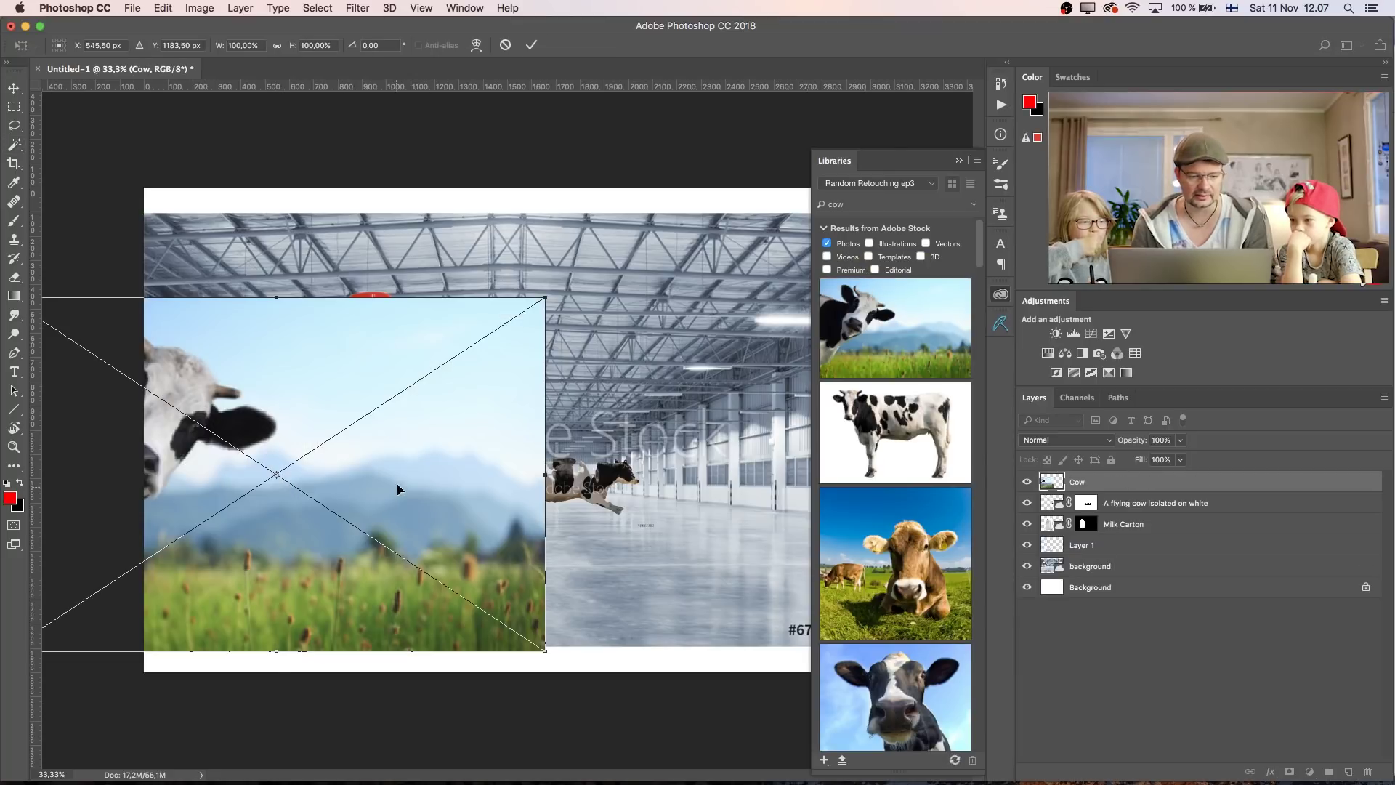
{"action": "key", "text": "Return"}
{"action": "key", "text": "w"}
{"action": "key", "text": "v"}
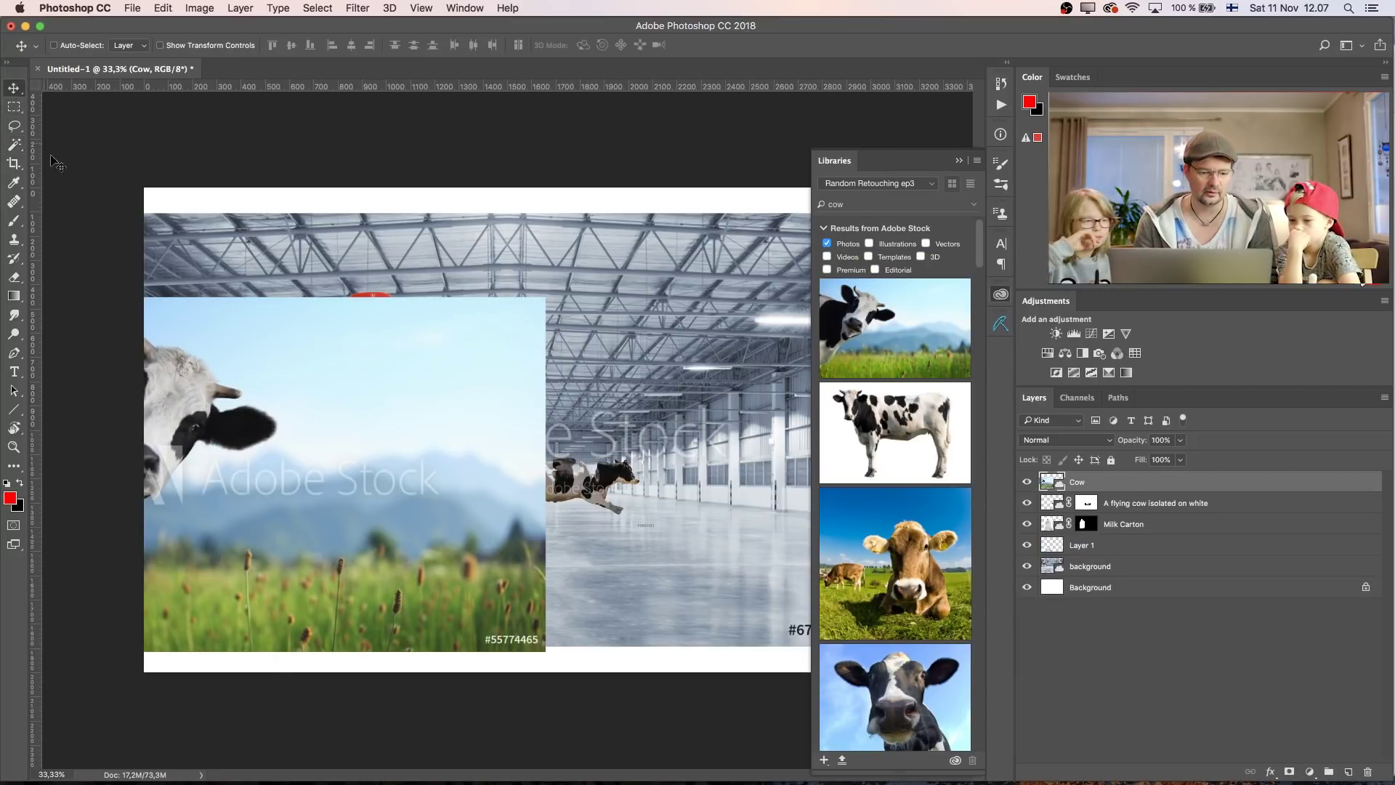
{"action": "left_click_drag", "start_coordinate": [220, 503], "coordinate": [343, 501]}
{"action": "left_click", "coordinate": [959, 160]}
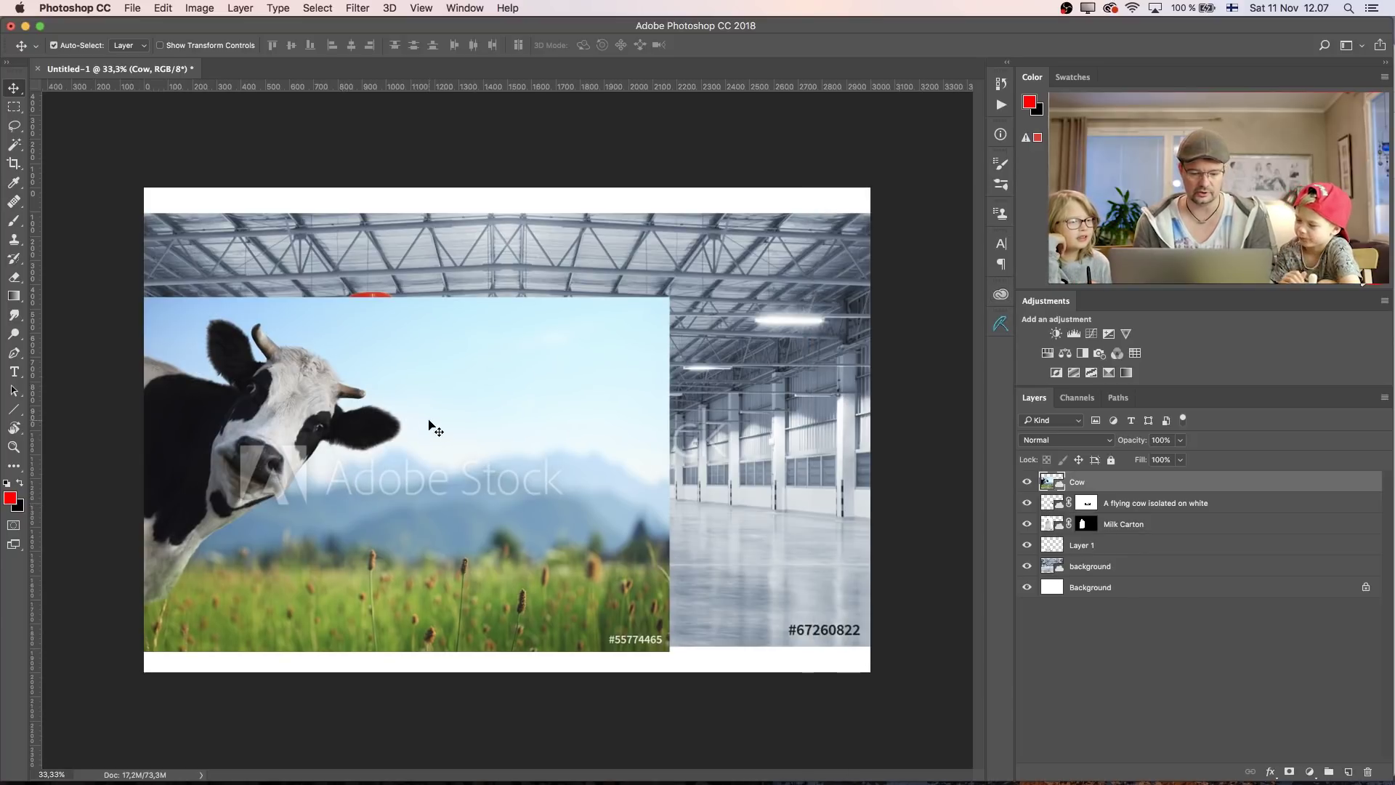
Flip the Cow photo horizontally, align it to the canvas's right edge and scale it up to about 111.6%
{"action": "key", "text": "ctrl+t"}
{"action": "right_click", "coordinate": [446, 472]}
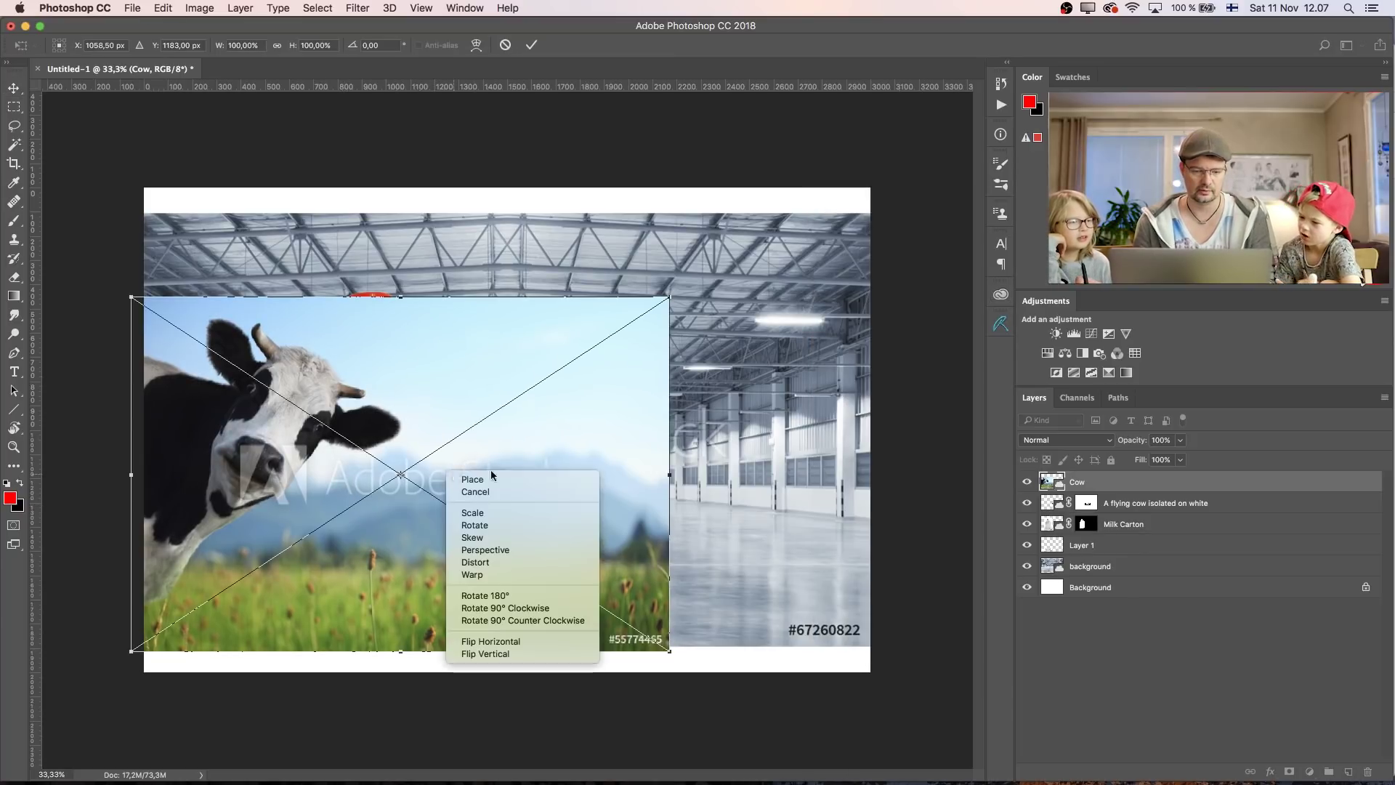
{"action": "left_click", "coordinate": [545, 642]}
{"action": "left_click_drag", "start_coordinate": [556, 471], "coordinate": [767, 472]}
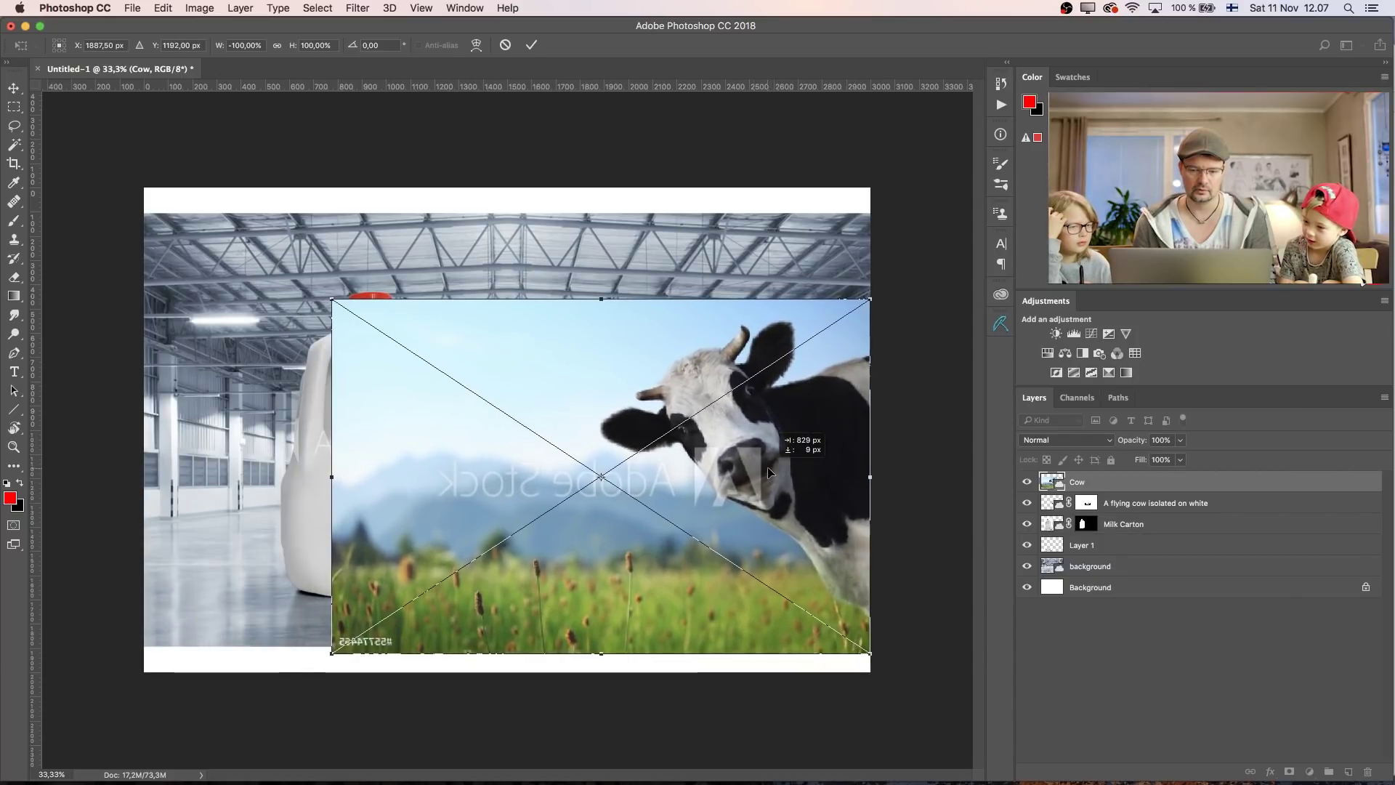
{"action": "left_click_drag", "start_coordinate": [330, 296], "coordinate": [271, 259]}
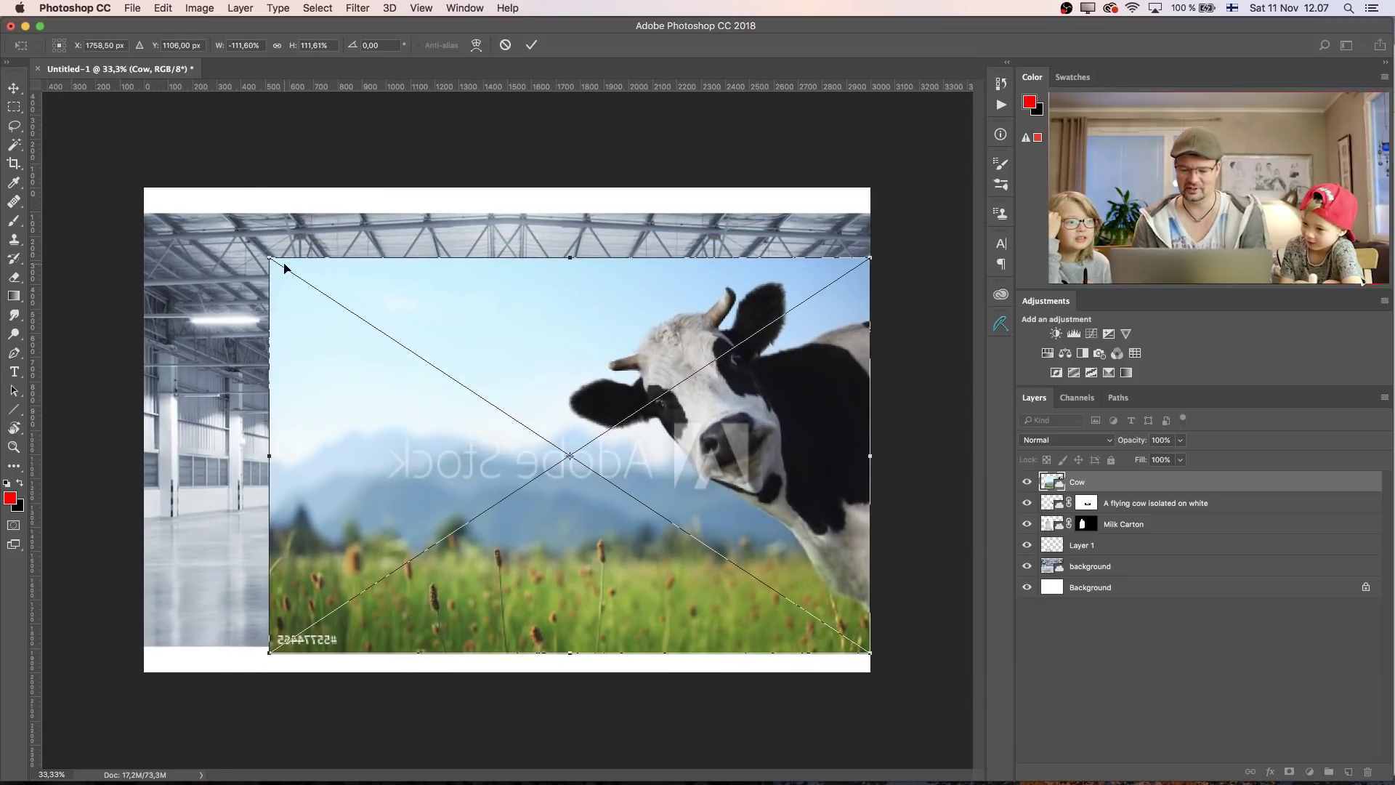
{"action": "key", "text": "Return"}
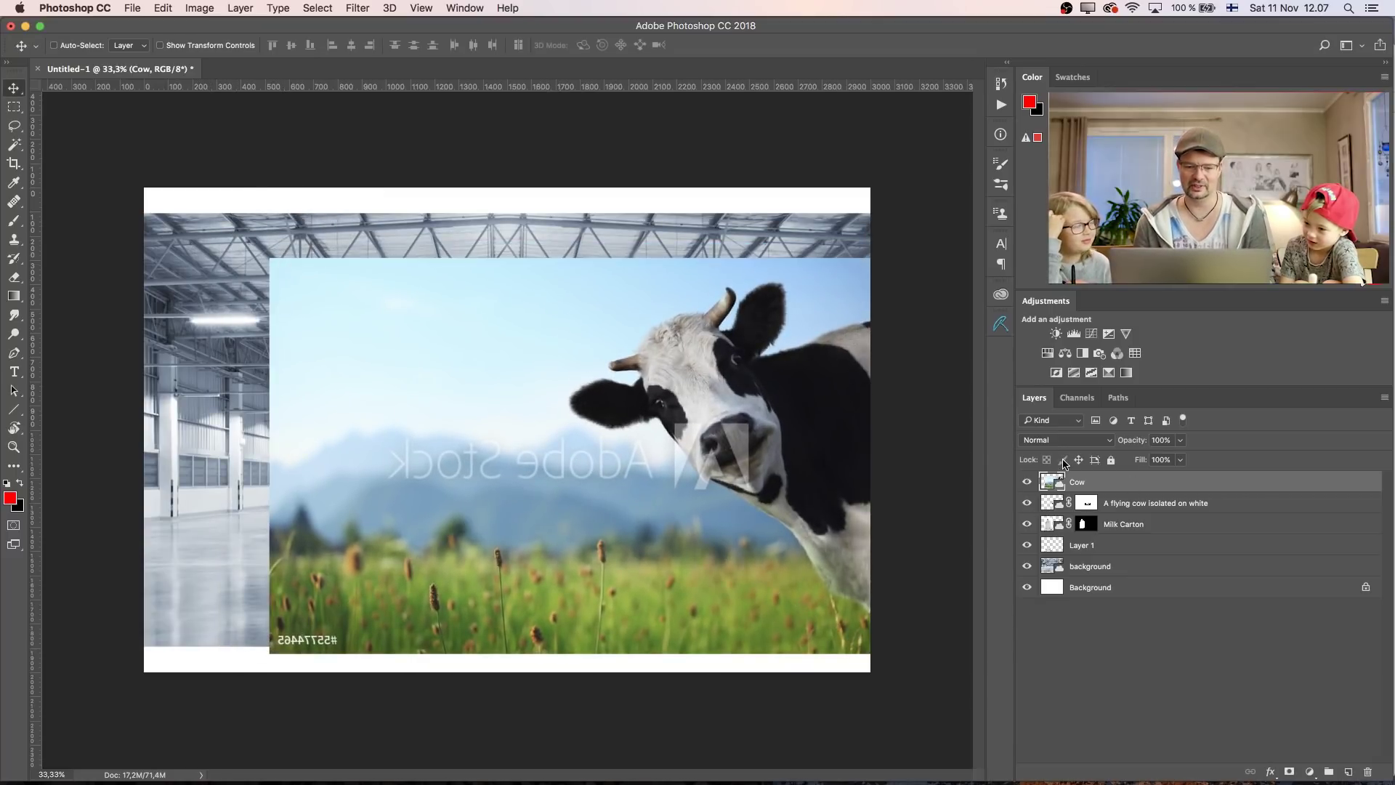
Select the large cow with the Quick Selection tool and mask the Cow layer to that selection
{"action": "left_click_drag", "start_coordinate": [14, 144], "coordinate": [80, 147]}
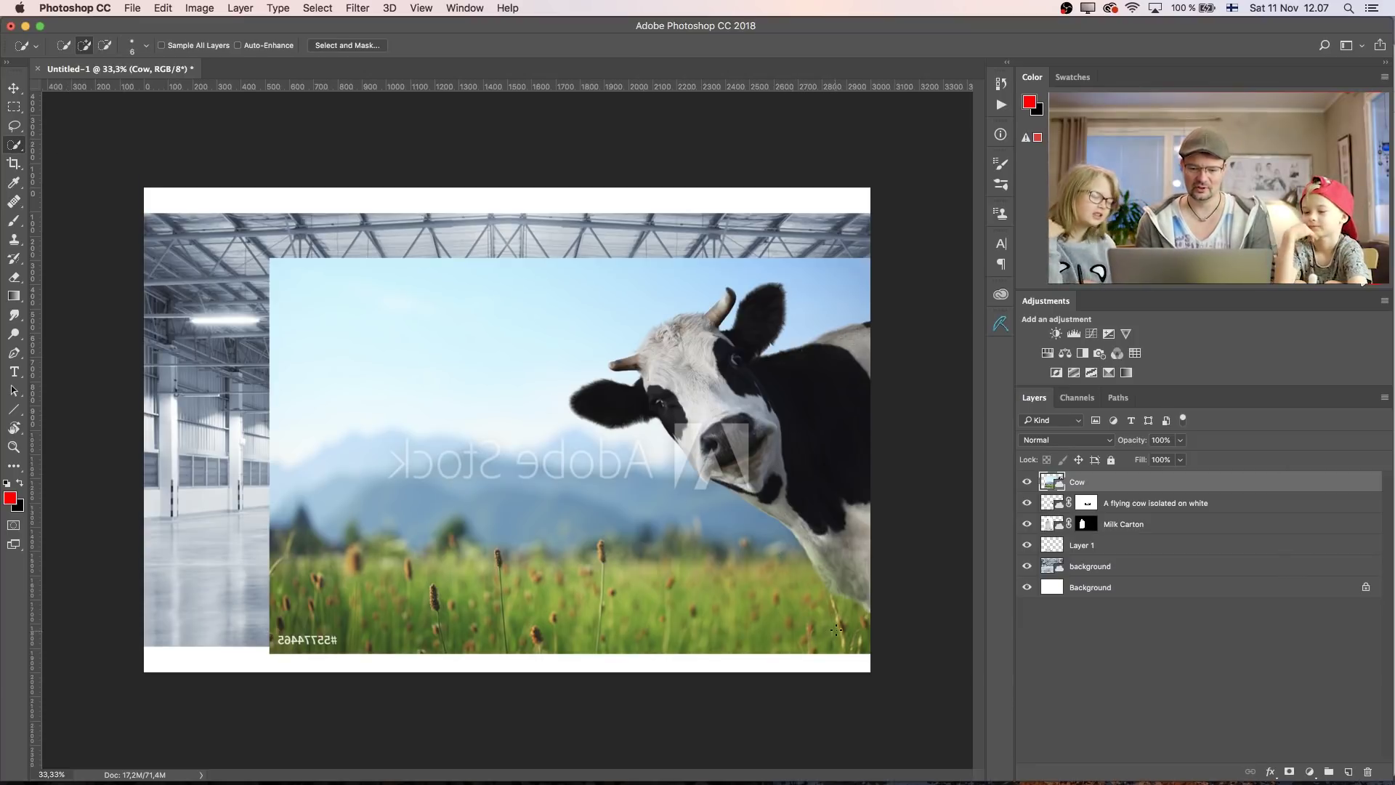
{"action": "key", "text": "alt"}
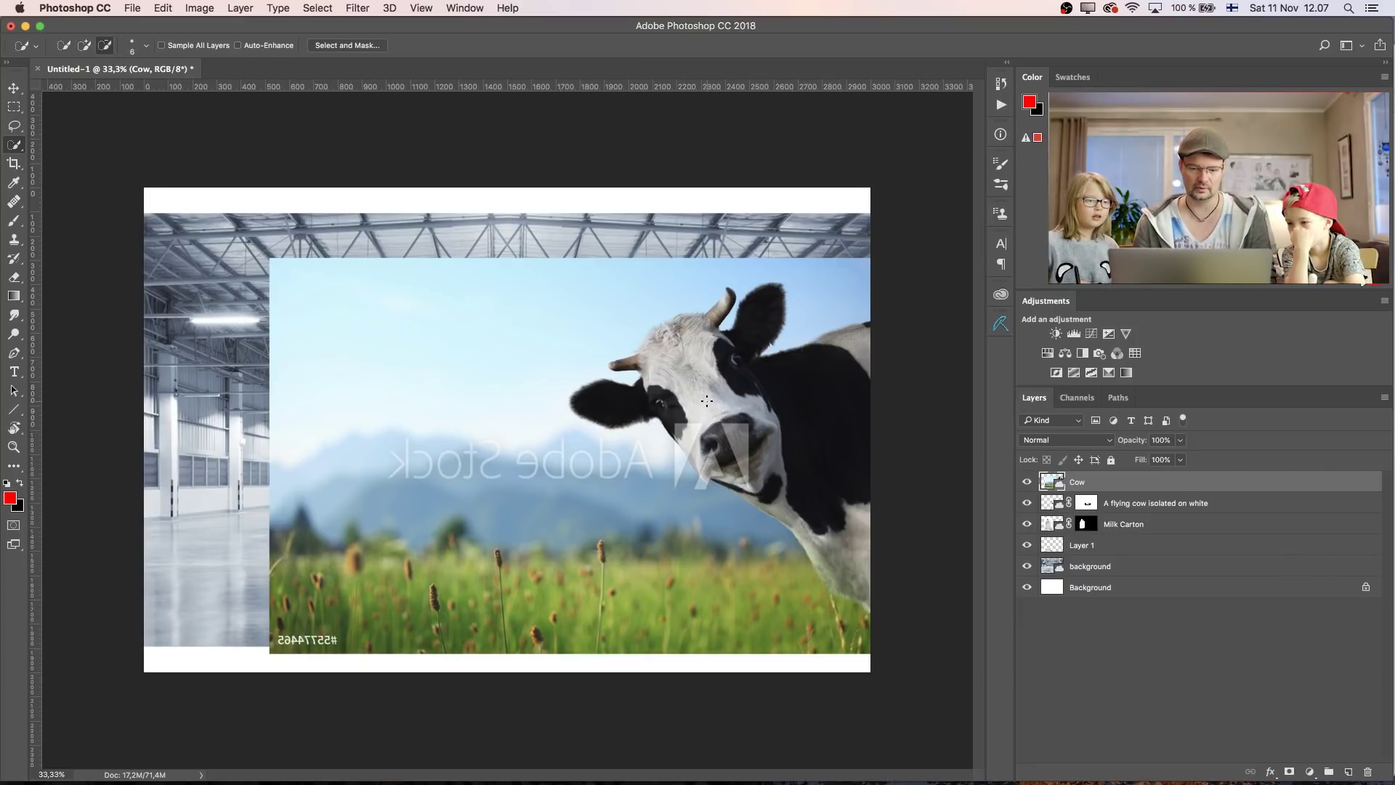
{"action": "mouse_move", "coordinate": [690, 336]}
{"action": "left_mouse_down"}
{"action": "mouse_move", "coordinate": [727, 392]}
{"action": "mouse_move", "coordinate": [690, 436]}
{"action": "mouse_move", "coordinate": [770, 498]}
{"action": "mouse_move", "coordinate": [763, 407]}
{"action": "mouse_move", "coordinate": [862, 538]}
{"action": "left_mouse_up"}
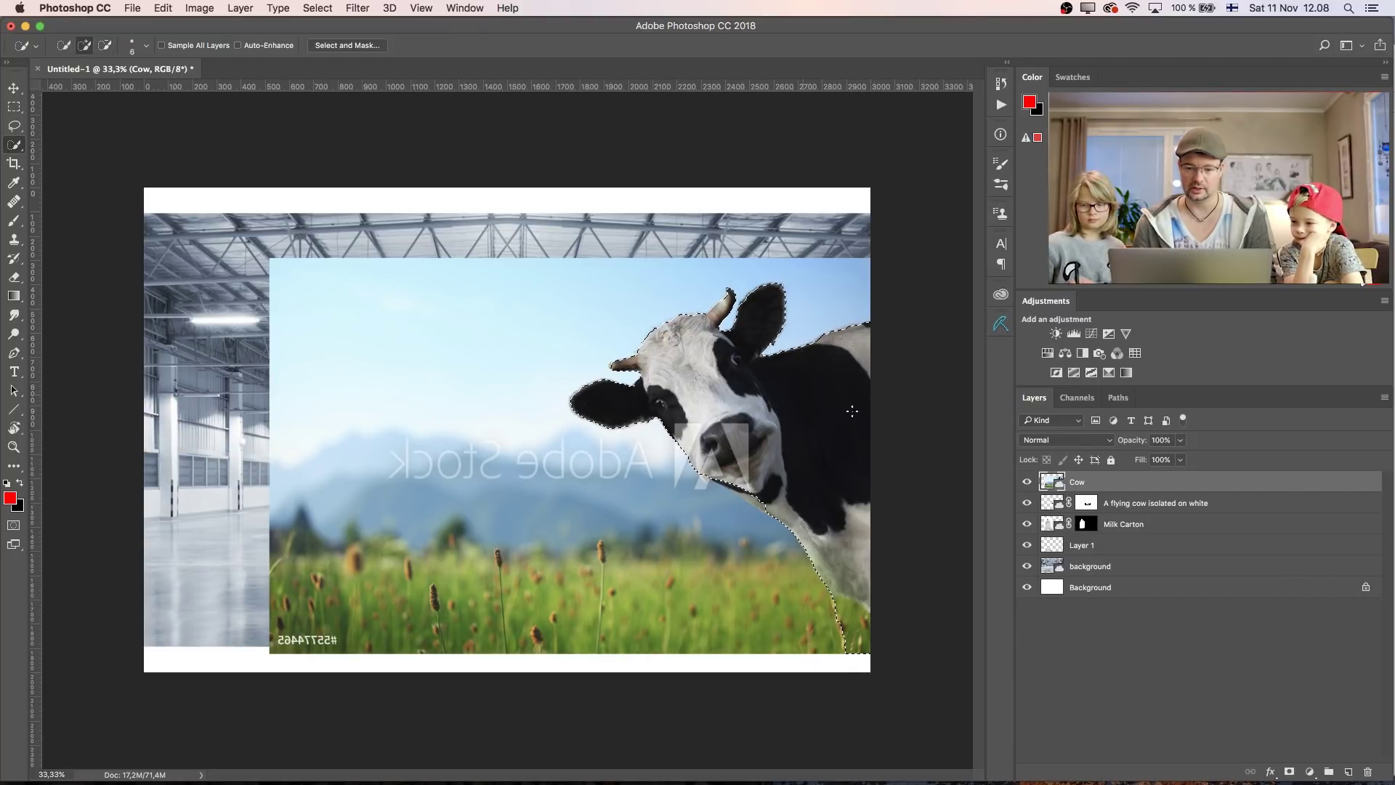
{"action": "left_click", "coordinate": [1291, 772]}
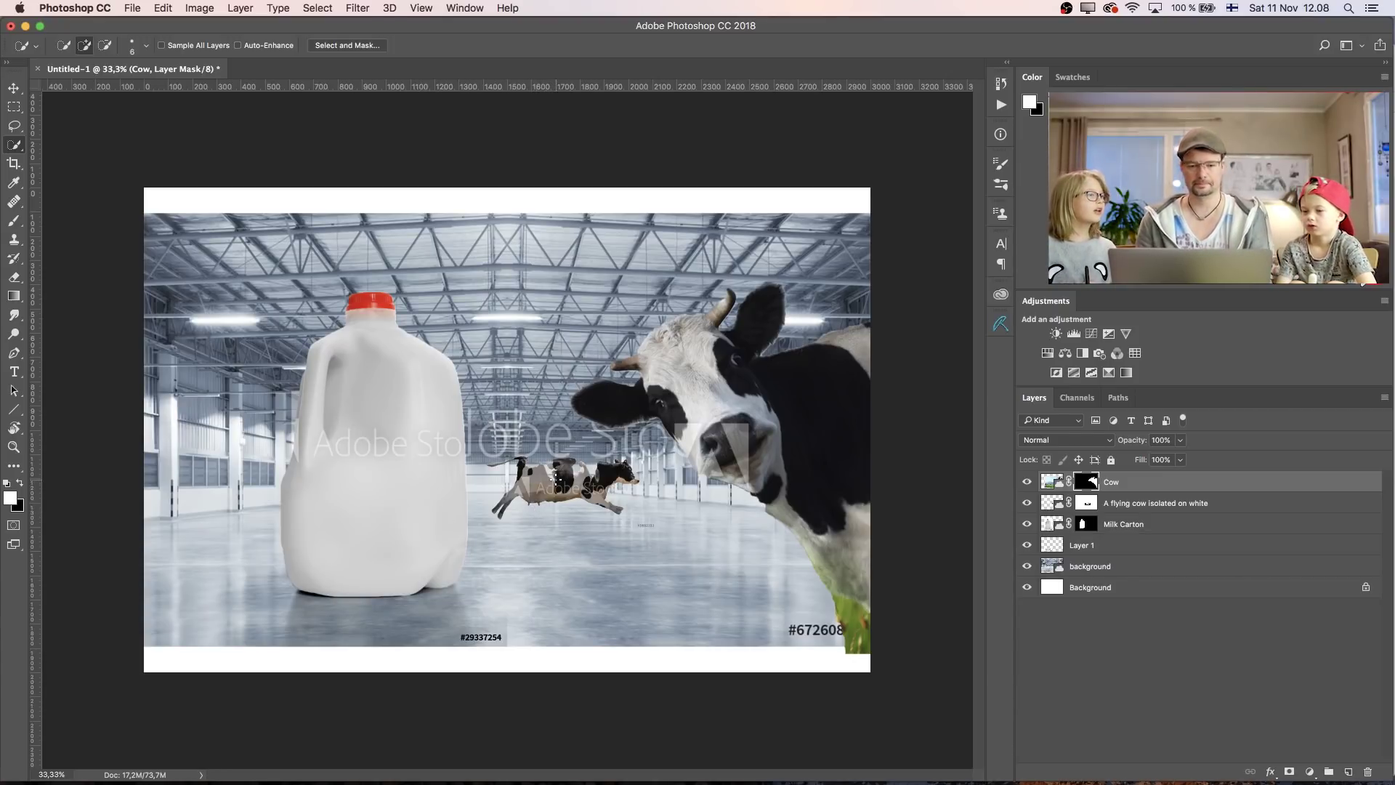
Show the Adobe Stock search results for cow images again
{"action": "left_click", "coordinate": [1002, 295]}
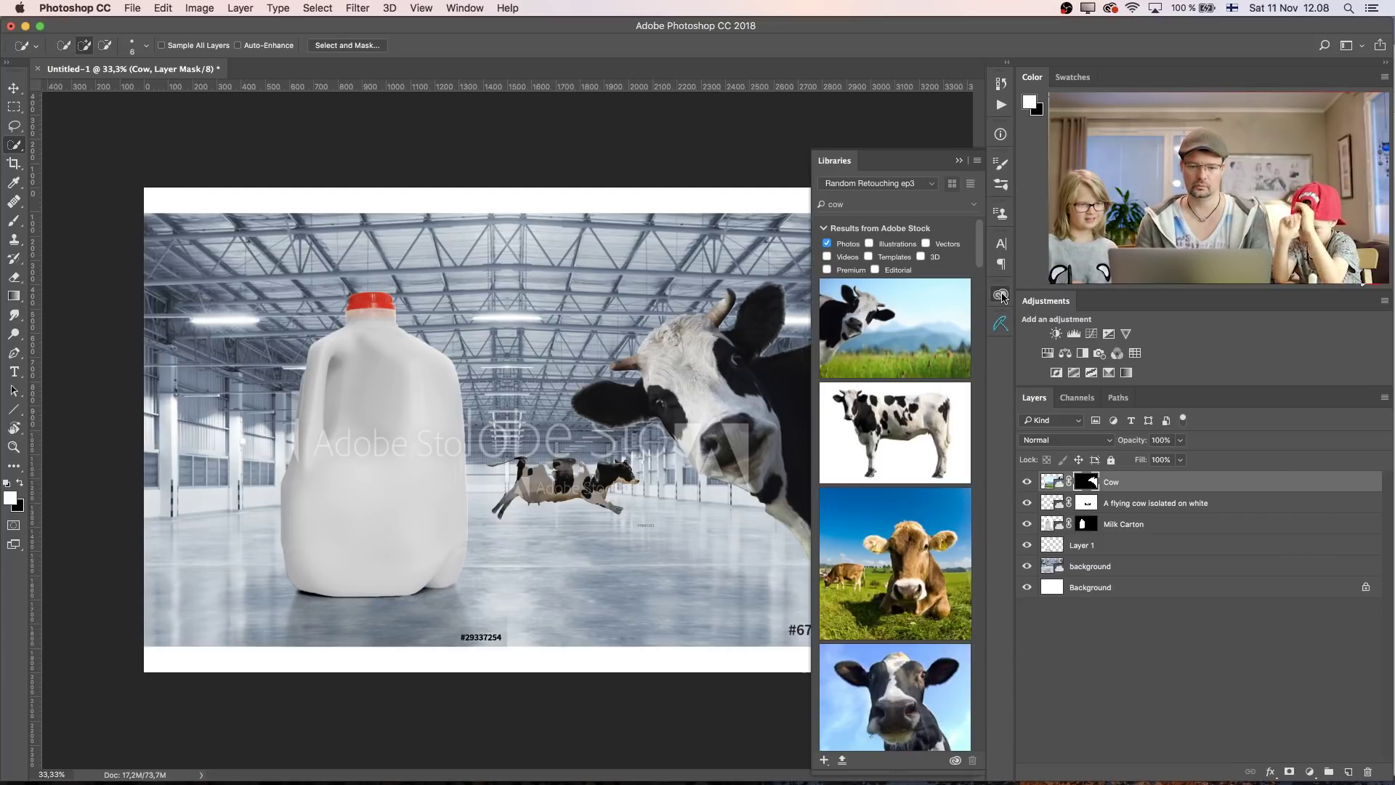